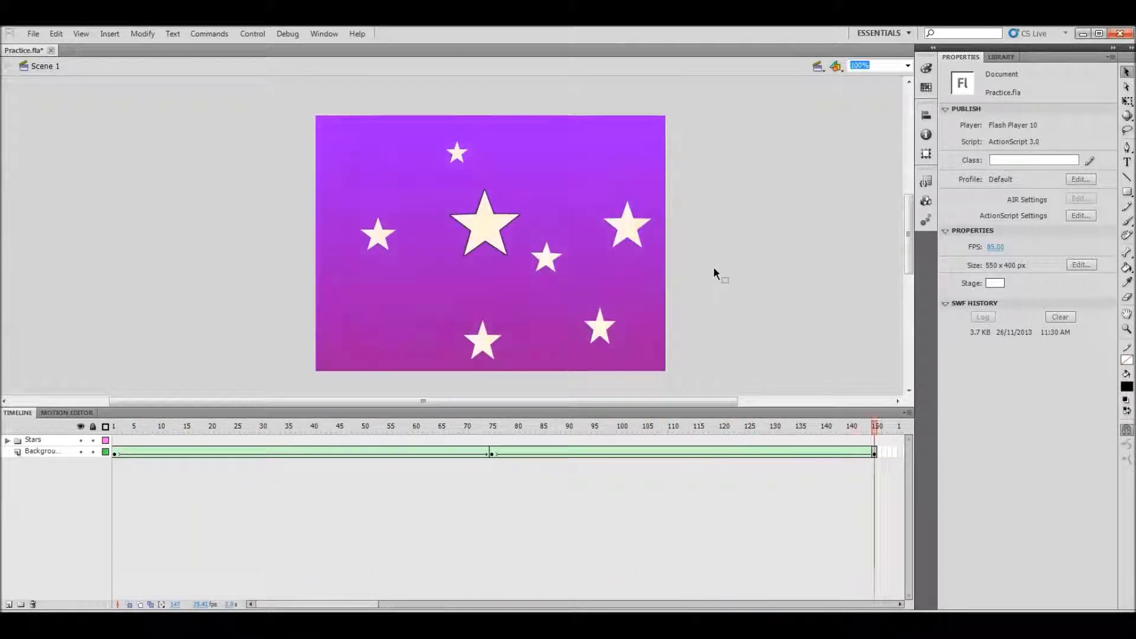
Create a new Flash document for the animation
left_click(34, 34)
left_click(43, 54)
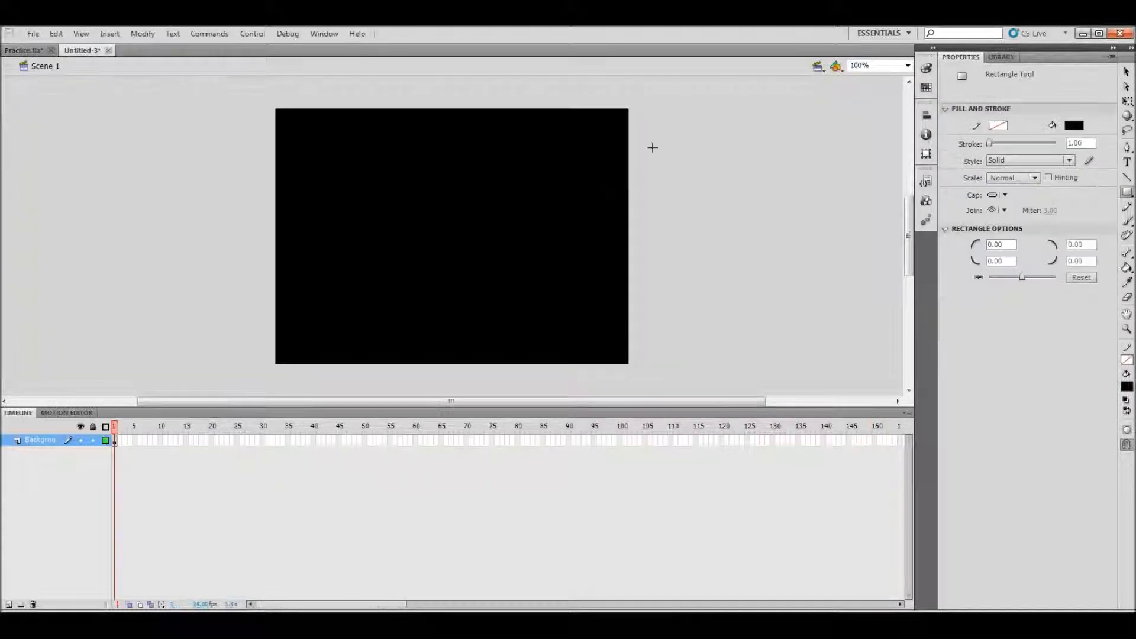
Fill the black background rectangle with a vertical linear gradient running from light blue at the bottom to dark blue at the top
left_click(926, 69)
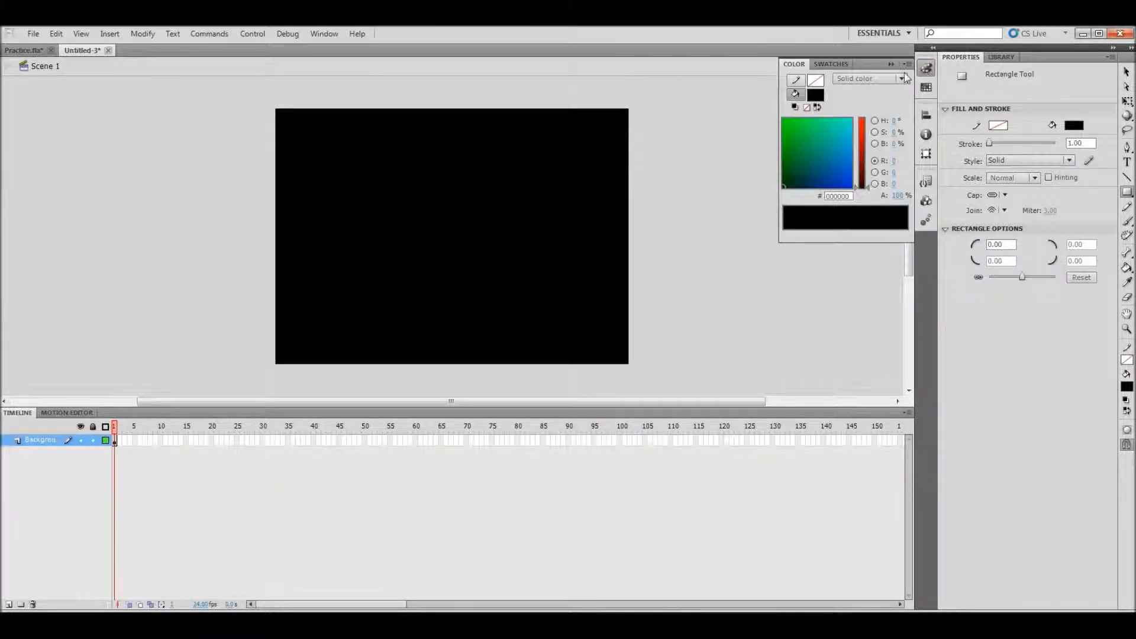
left_click(900, 79)
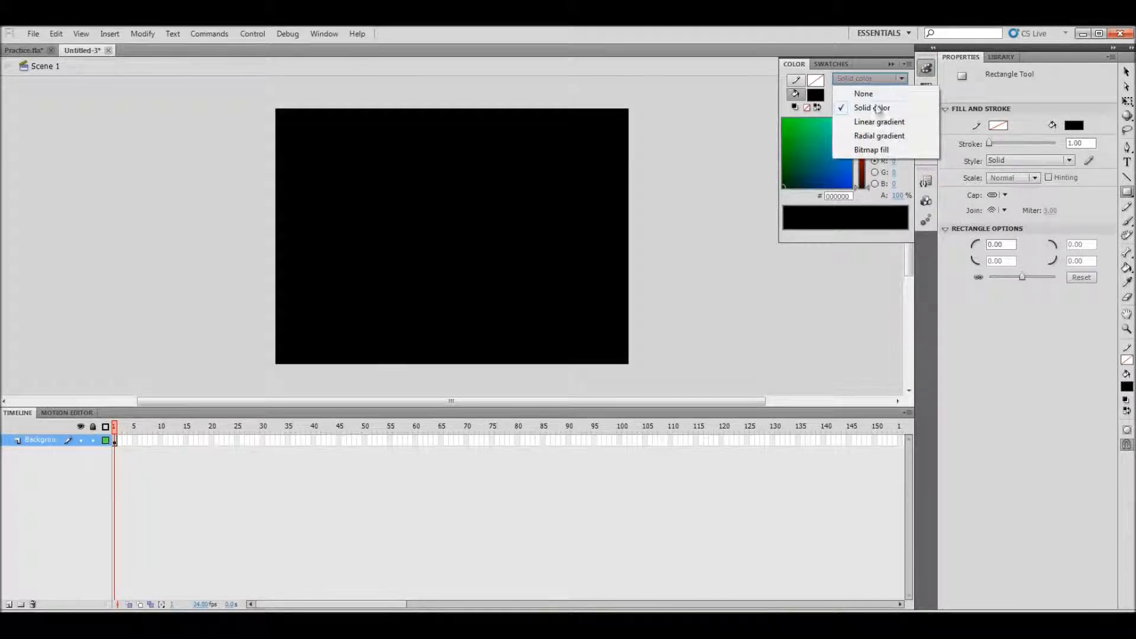
left_click(875, 123)
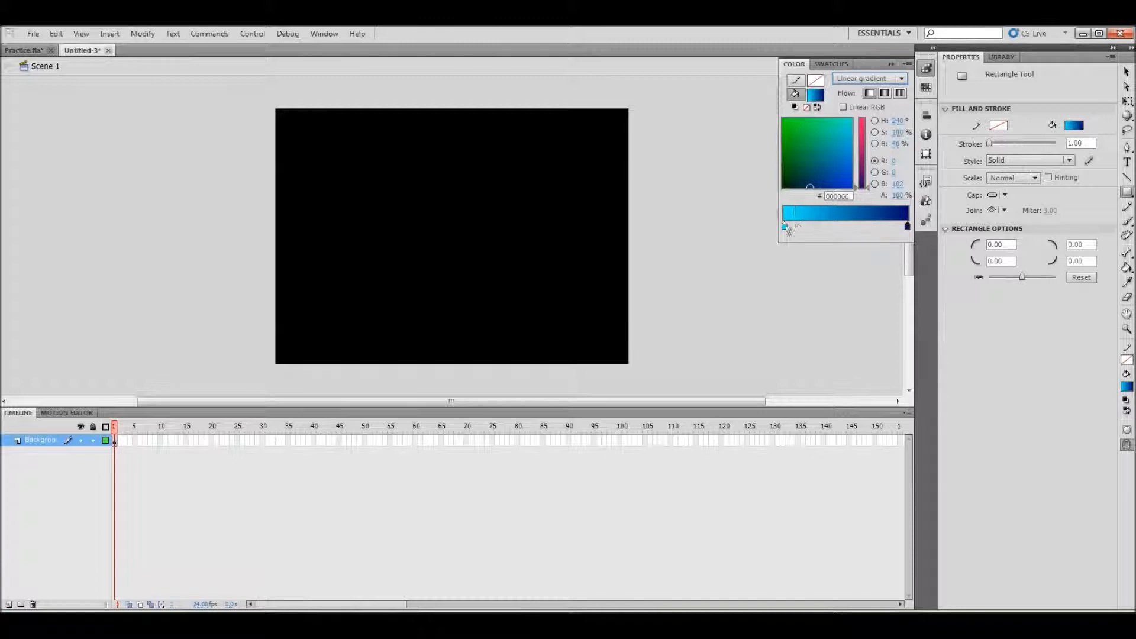
double_click(907, 226)
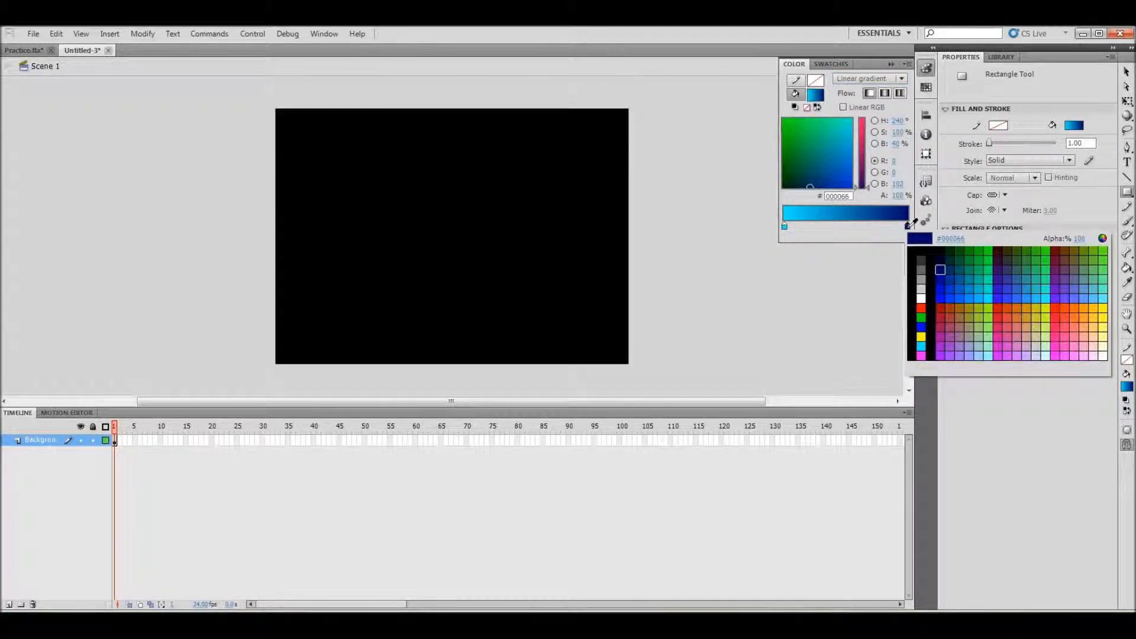
left_click(942, 280)
left_click(1127, 268)
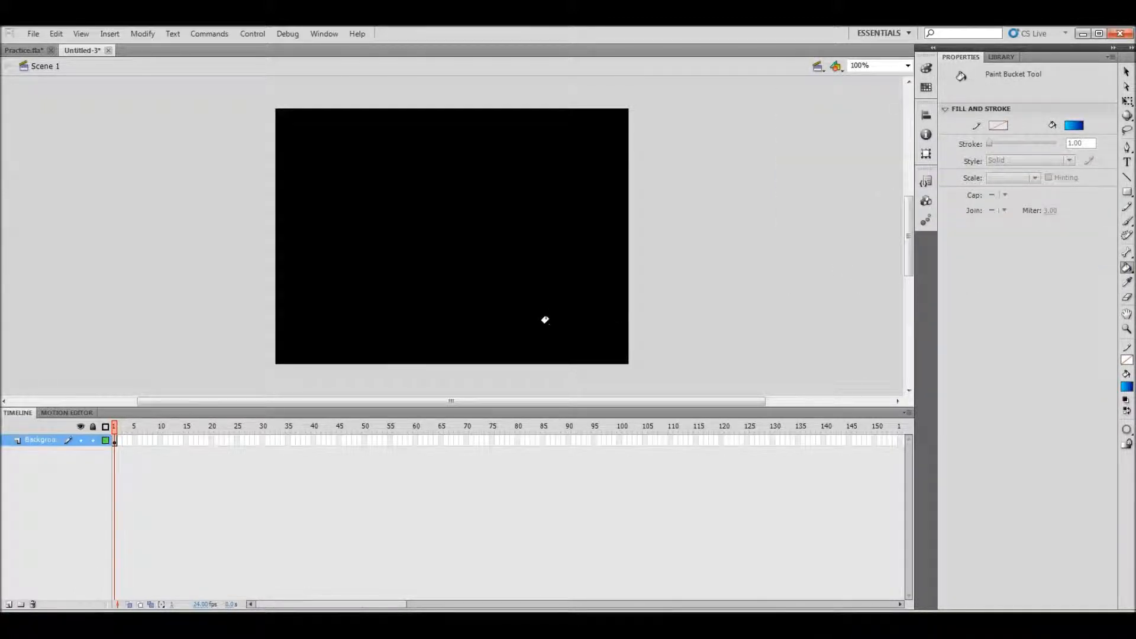
left_click_drag(438, 362, 441, 111)
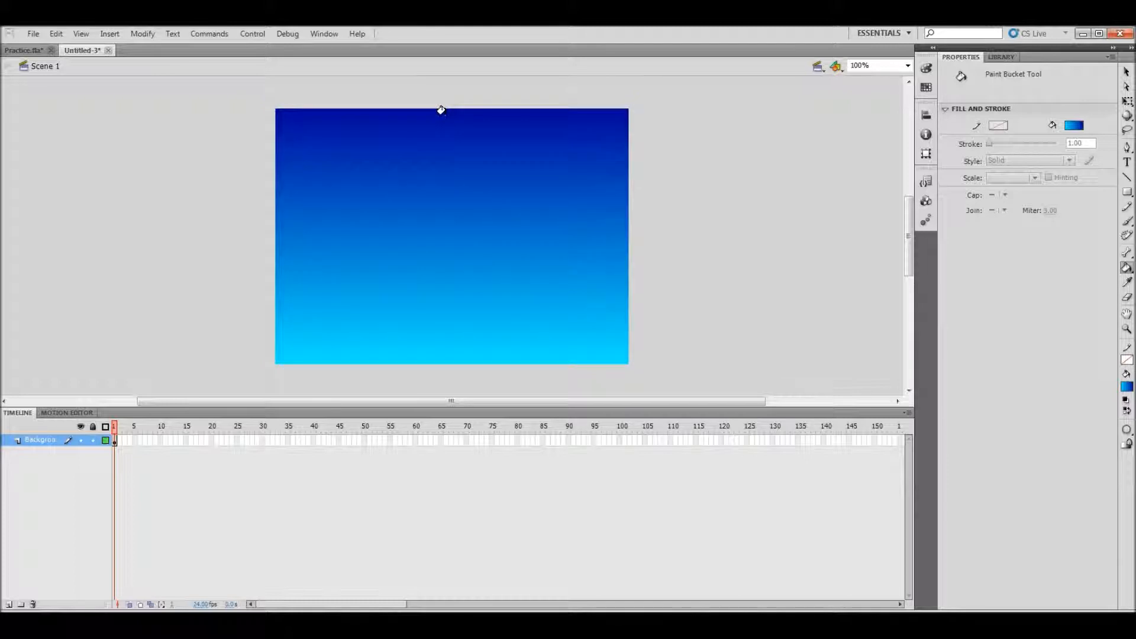
Add a new layer above the background layer and name it Star 1
left_click(9, 604)
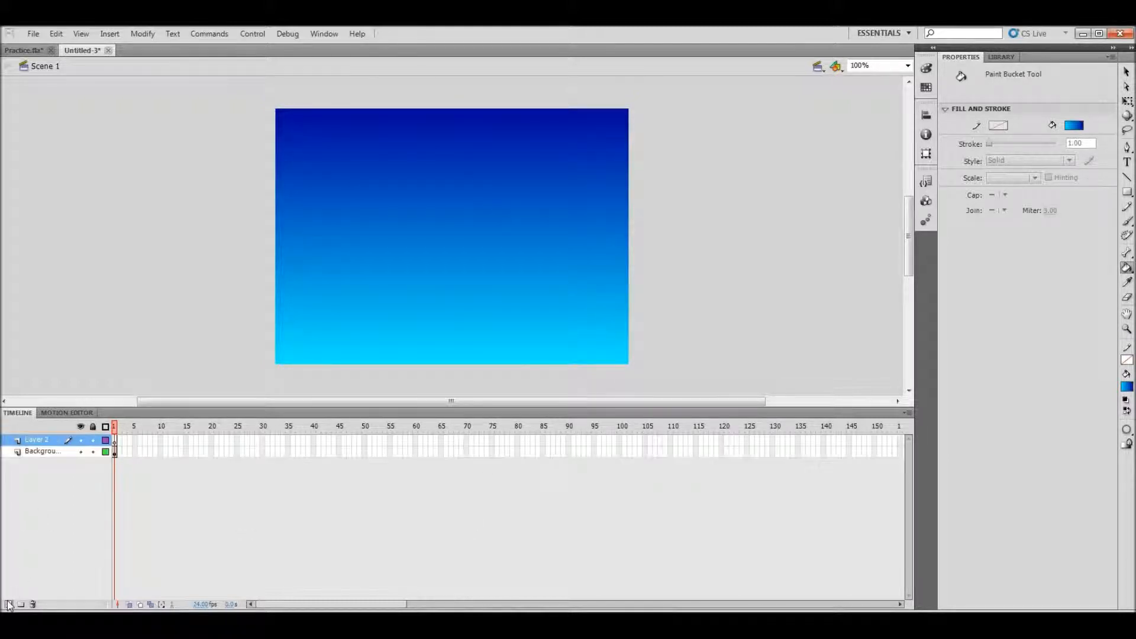
double_click(38, 441)
type("Star 1")
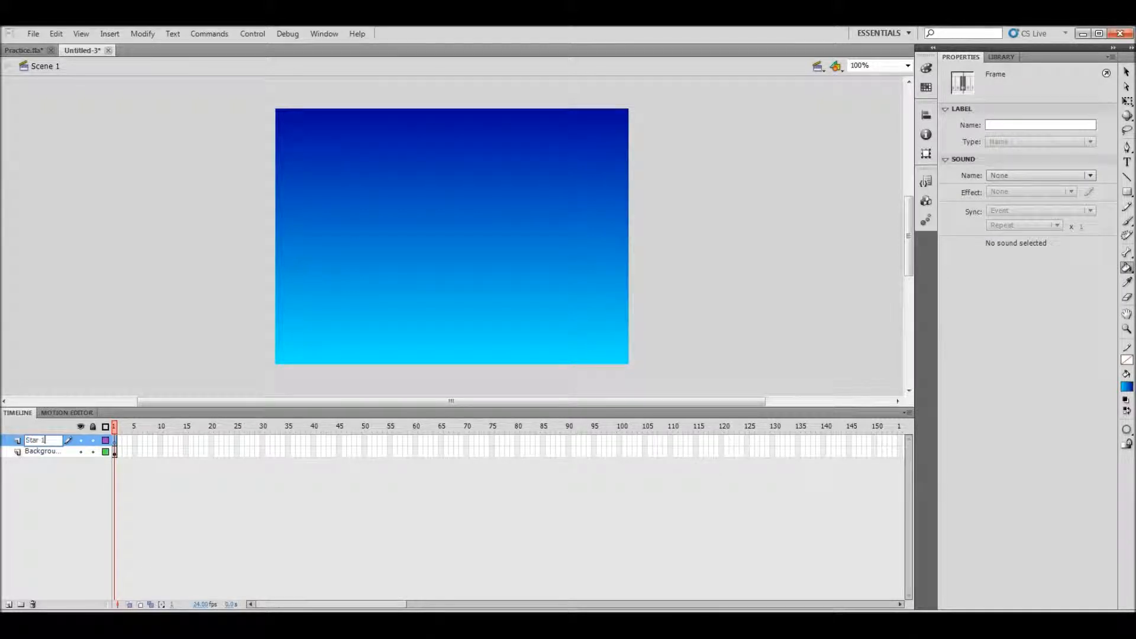
key("Return")
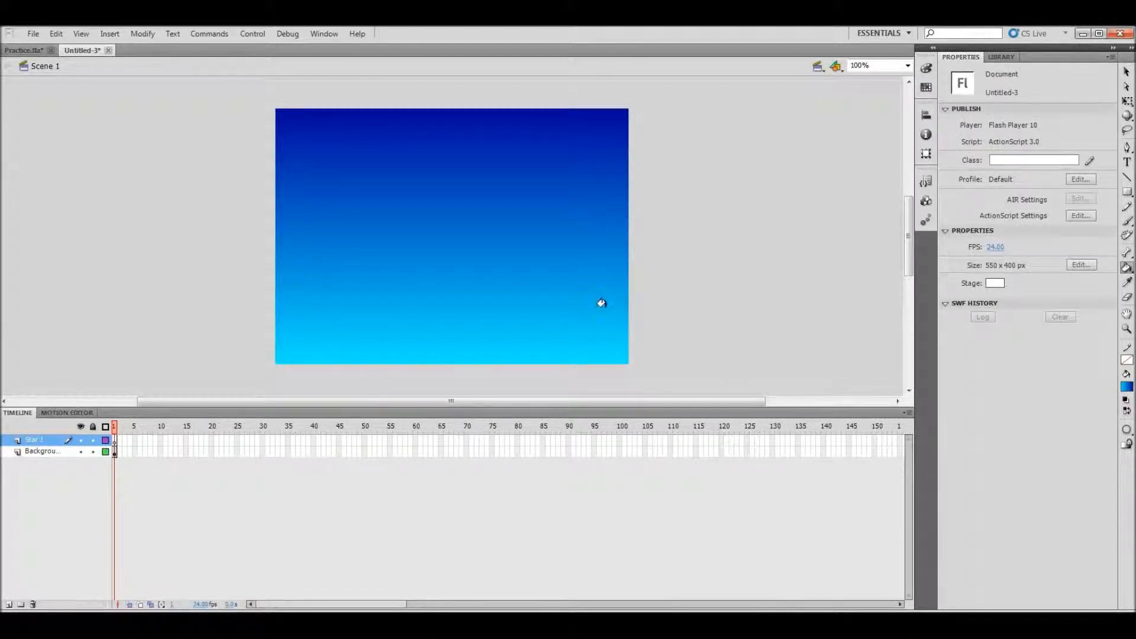
Draw a pale-yellow five-pointed star about 103 px wide left of the stage centre using the PolyStar tool's star style
left_click(1127, 193)
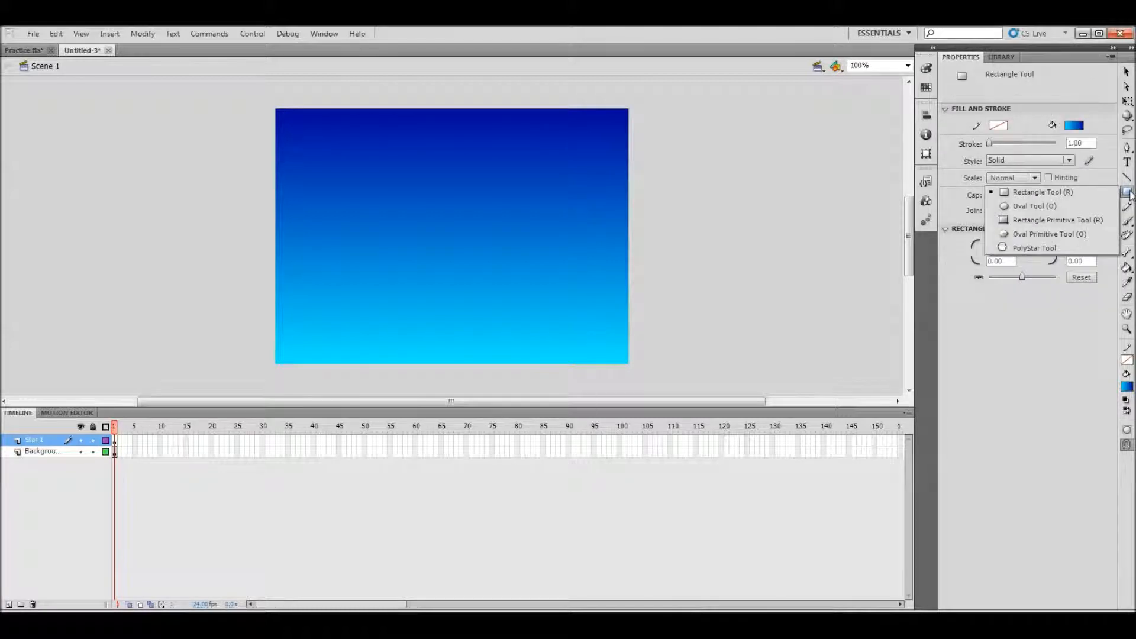
left_click(1028, 251)
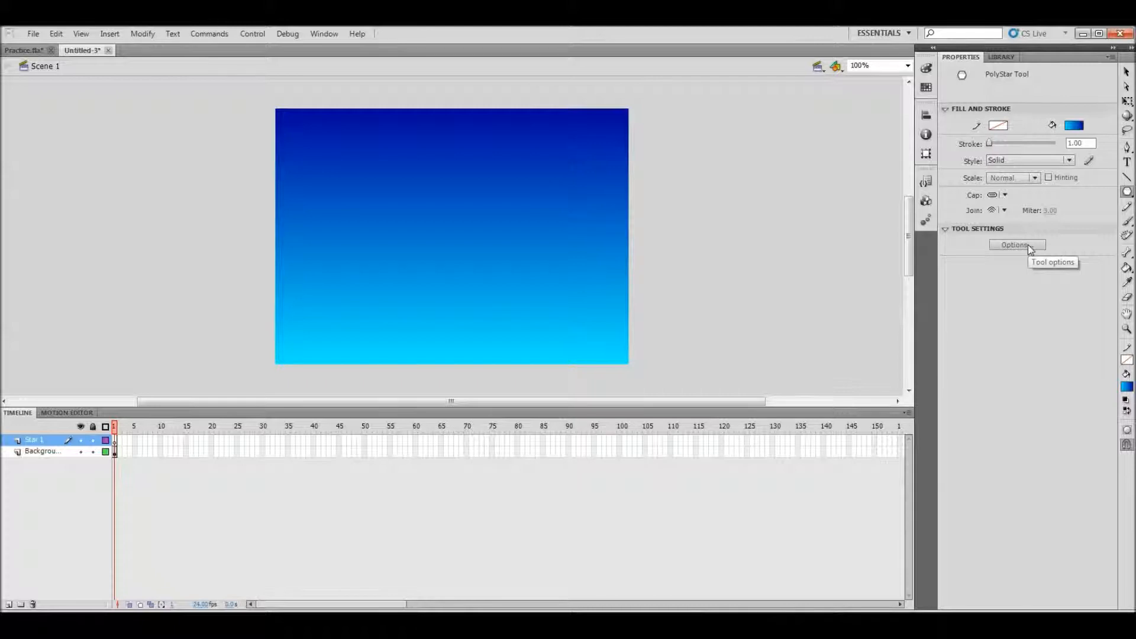
left_click(1028, 244)
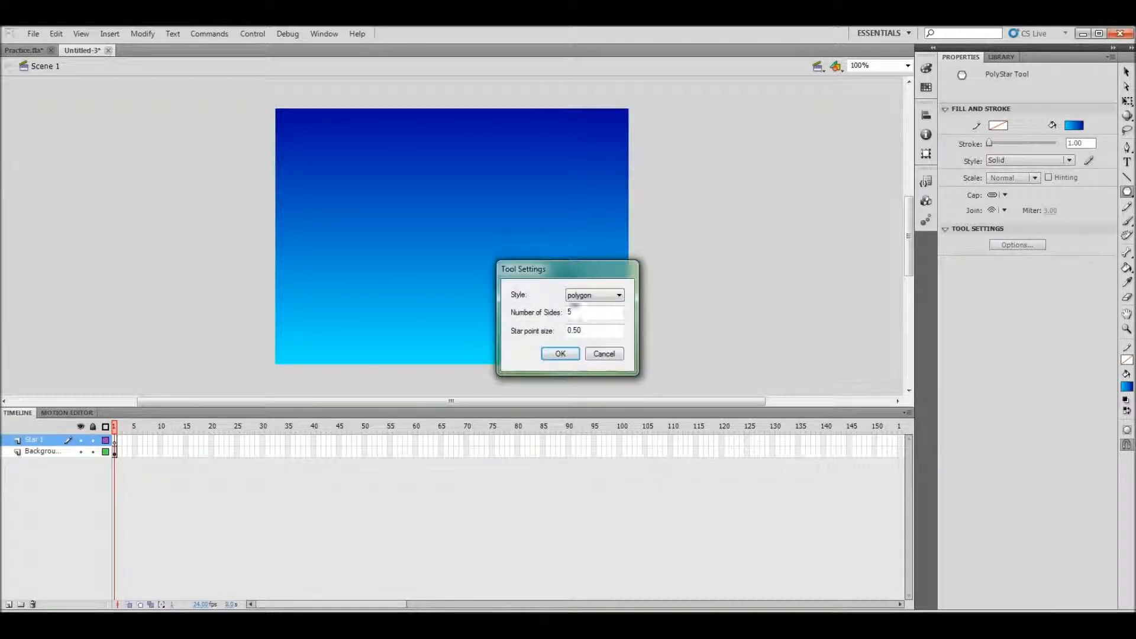
left_click(595, 299)
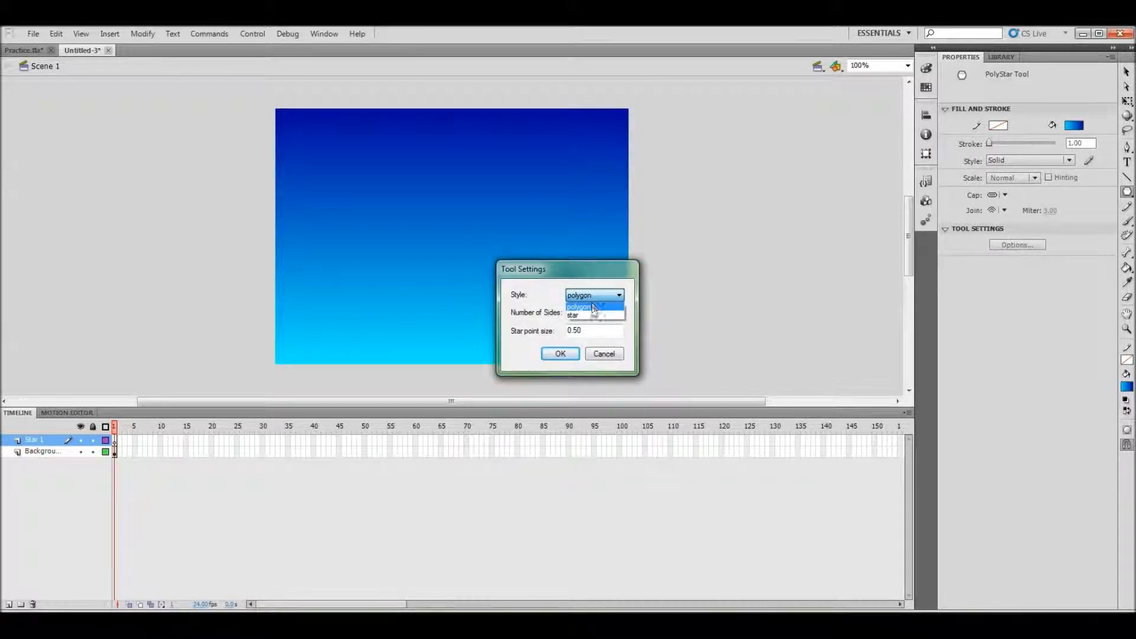
left_click(593, 314)
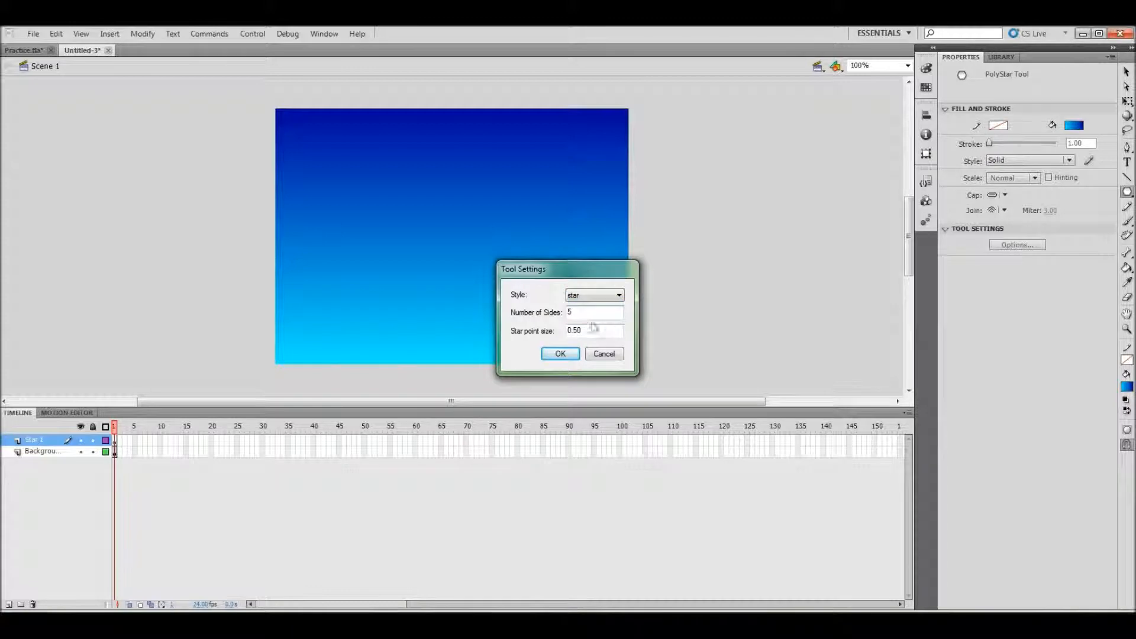
left_click(561, 355)
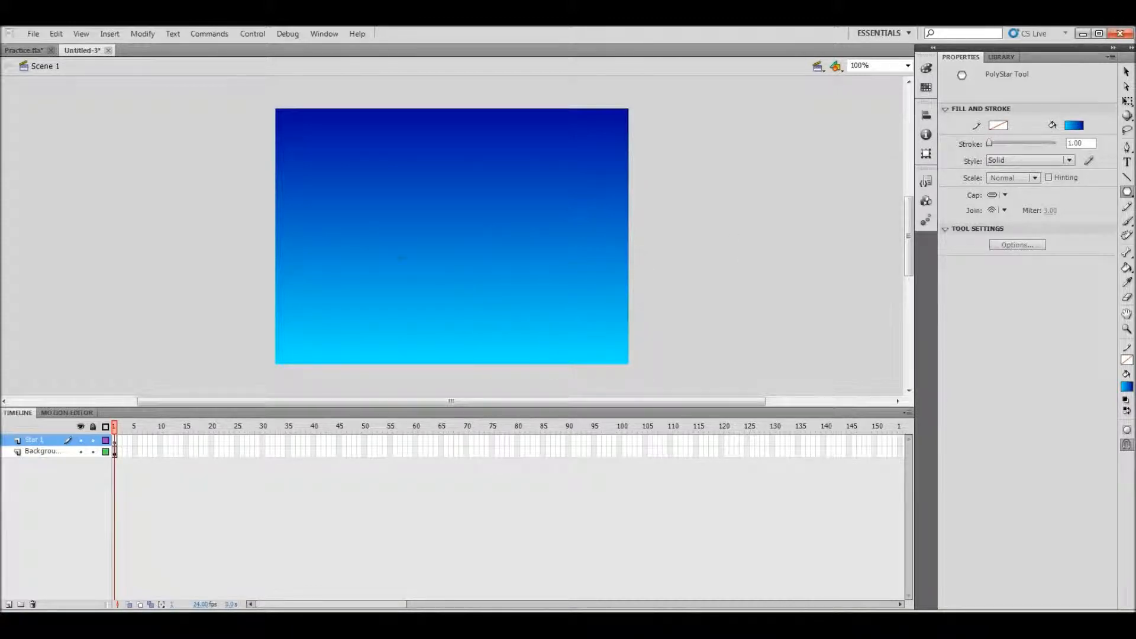
left_click_drag(414, 226, 420, 248)
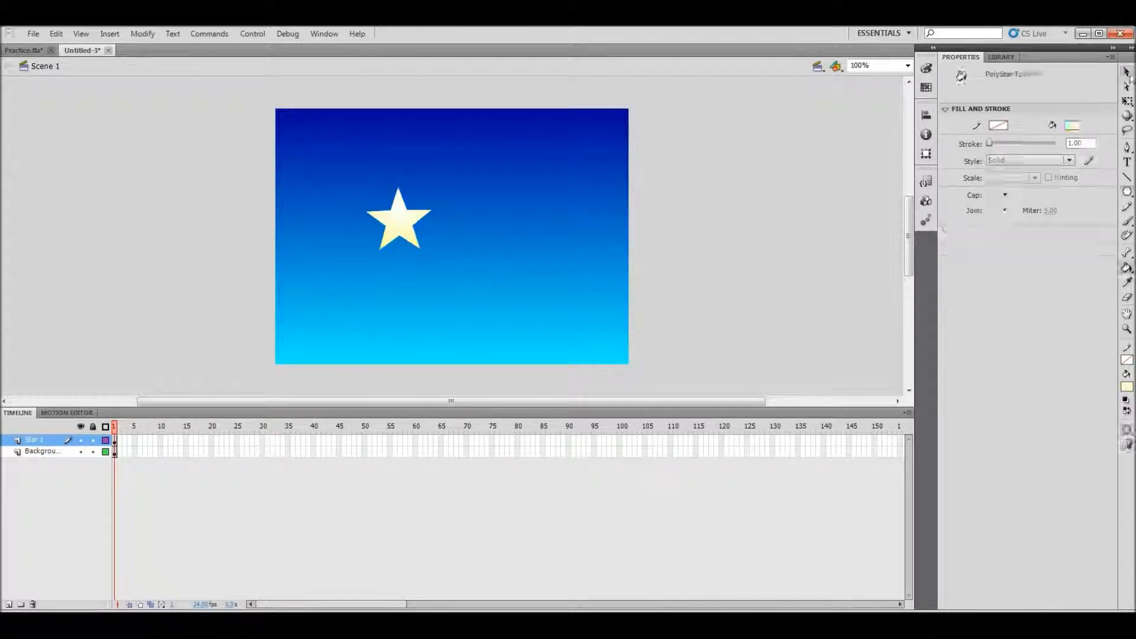
Convert the star shape into a Graphic symbol named Star 1
key("v")
right_click(403, 232)
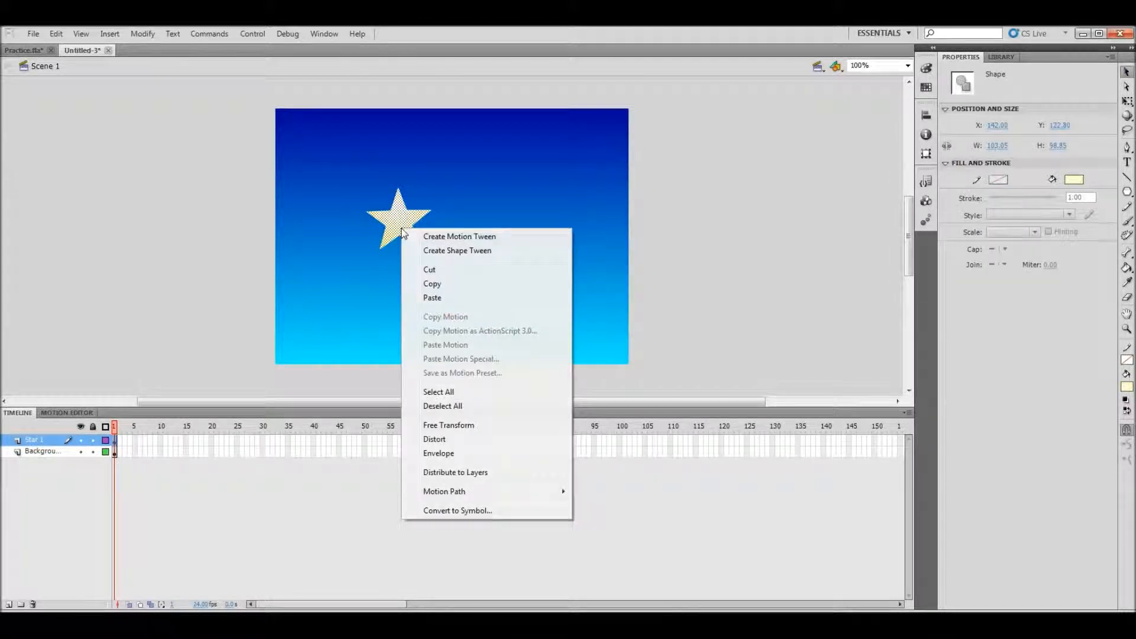
left_click(425, 511)
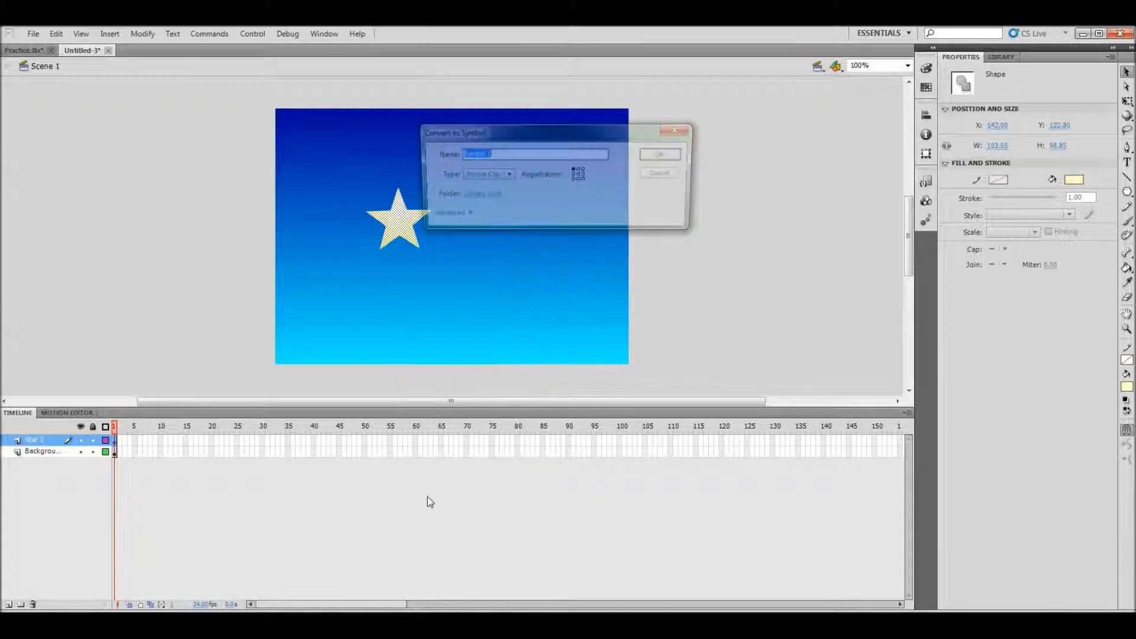
type("Star")
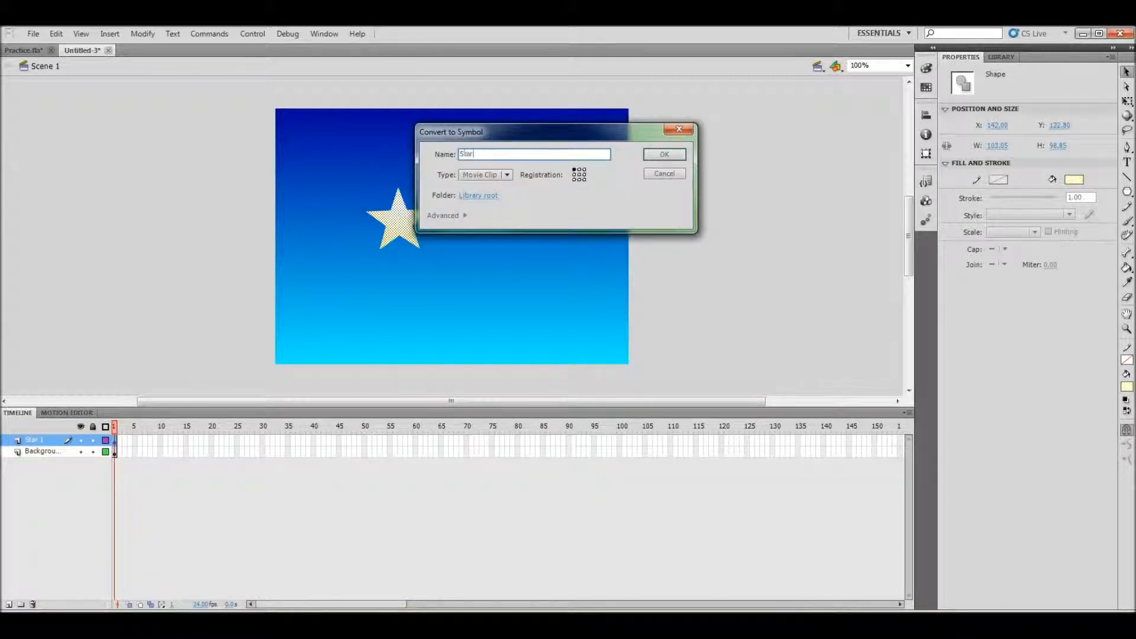
left_click(481, 176)
left_click(486, 219)
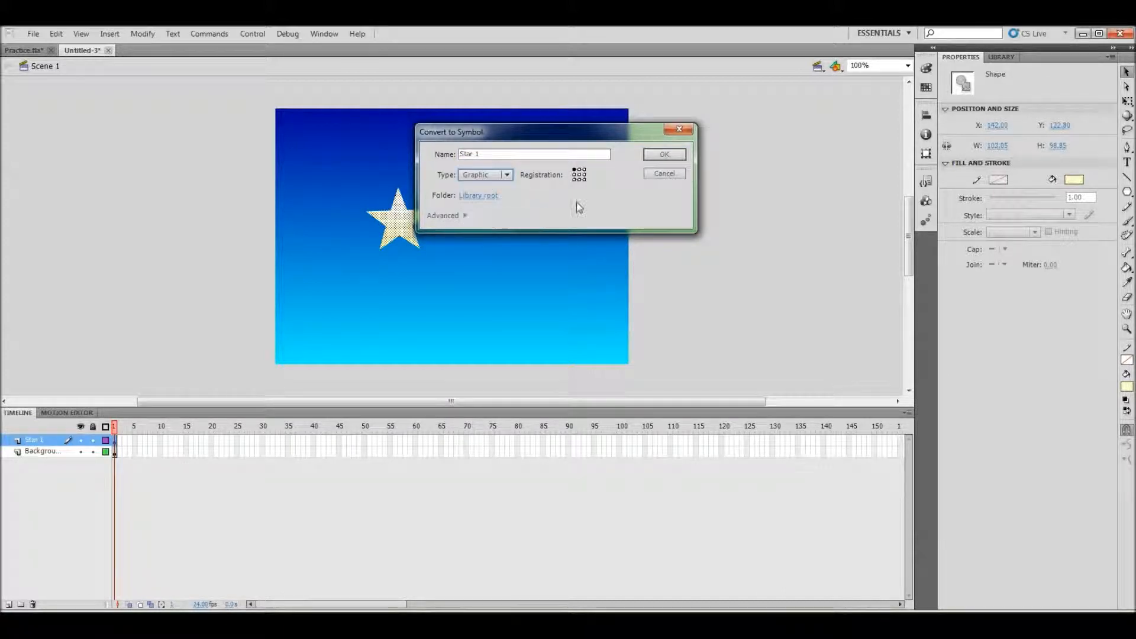
left_click(657, 153)
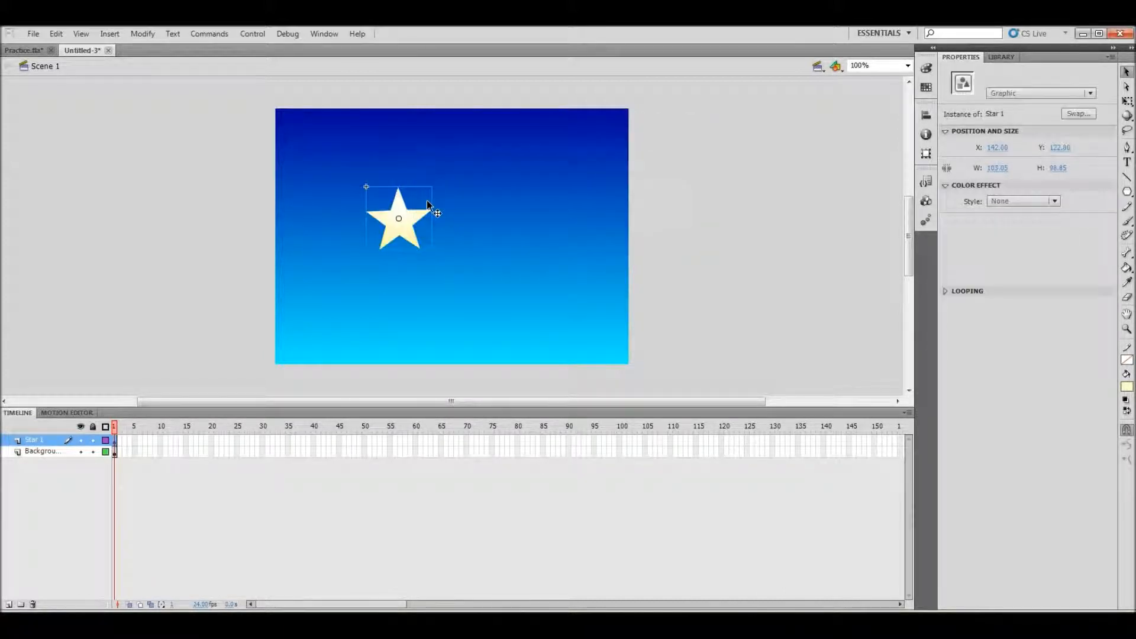
Insert keyframes at frame 75 on both the Star 1 and background layers
right_click(493, 442)
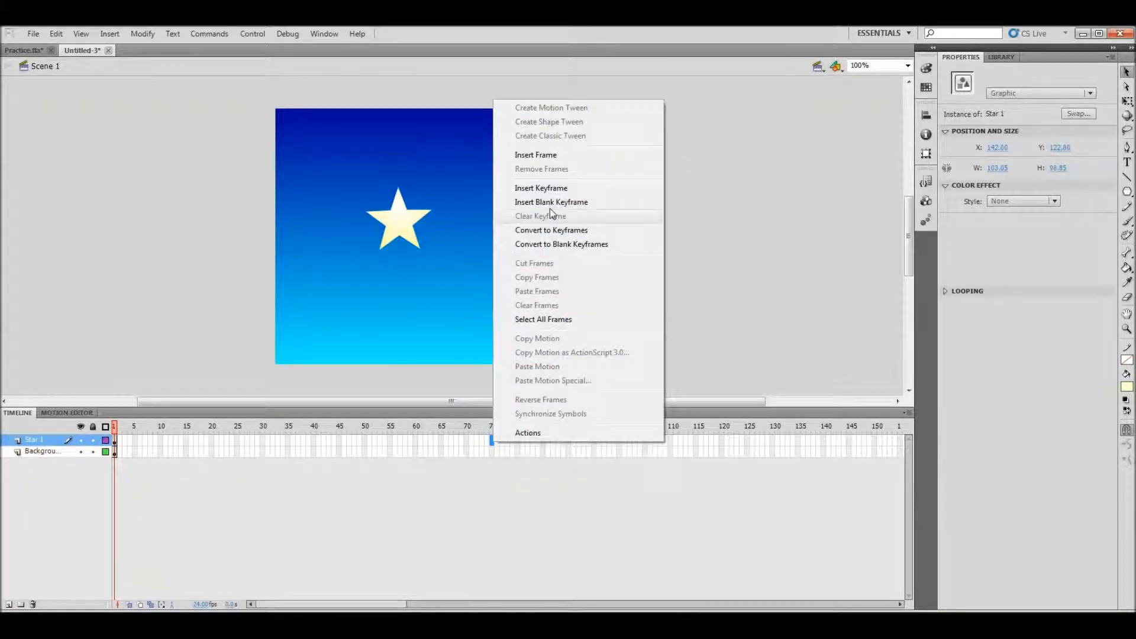
left_click(553, 188)
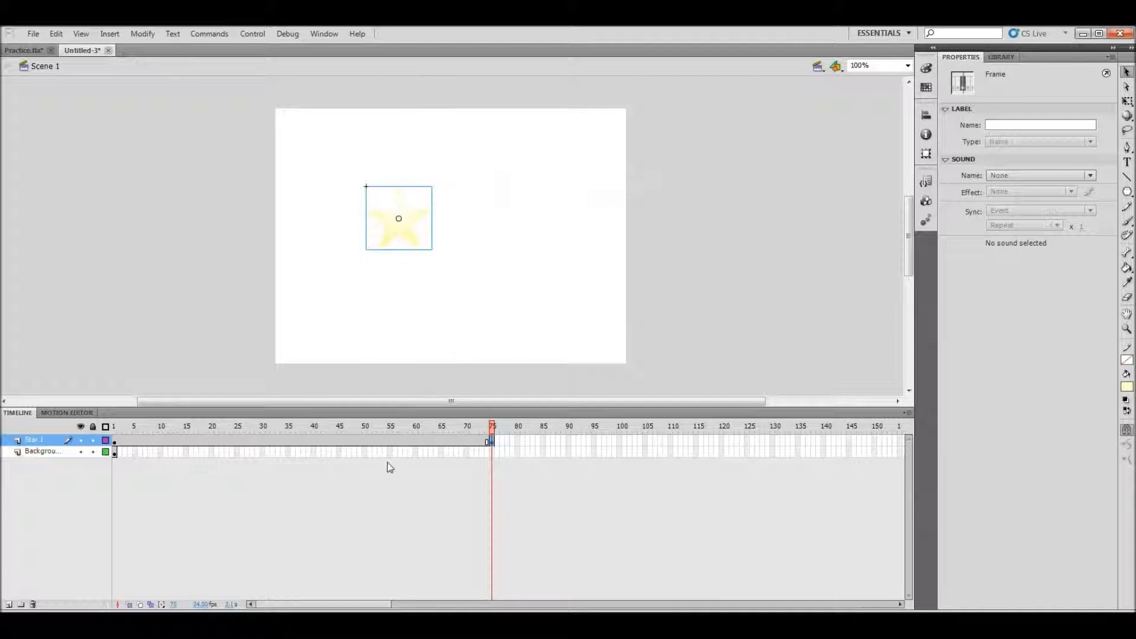
left_click(492, 452)
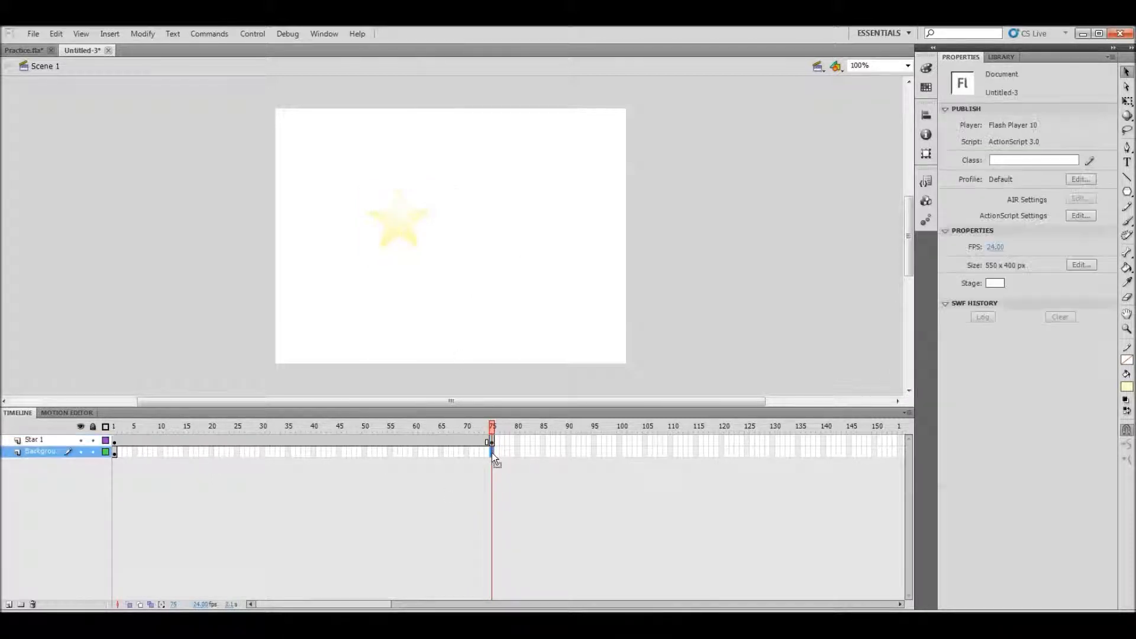
right_click(491, 453)
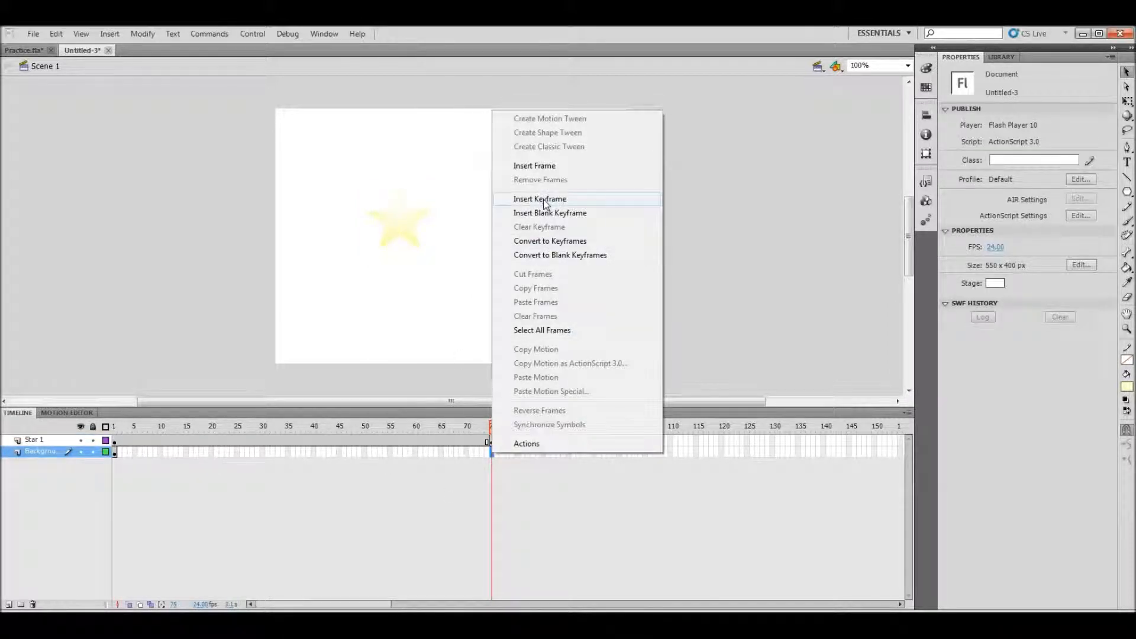
left_click(544, 200)
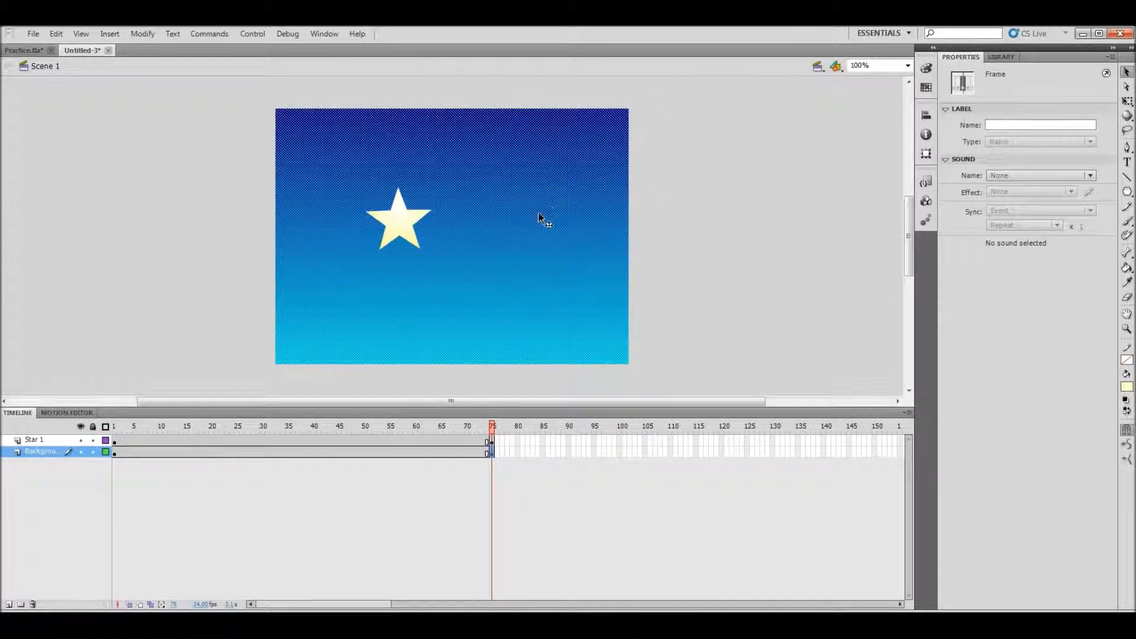
Set the star's color effect style to Alpha on frame 1 of the Star 1 layer
left_click(491, 440)
left_click(115, 441)
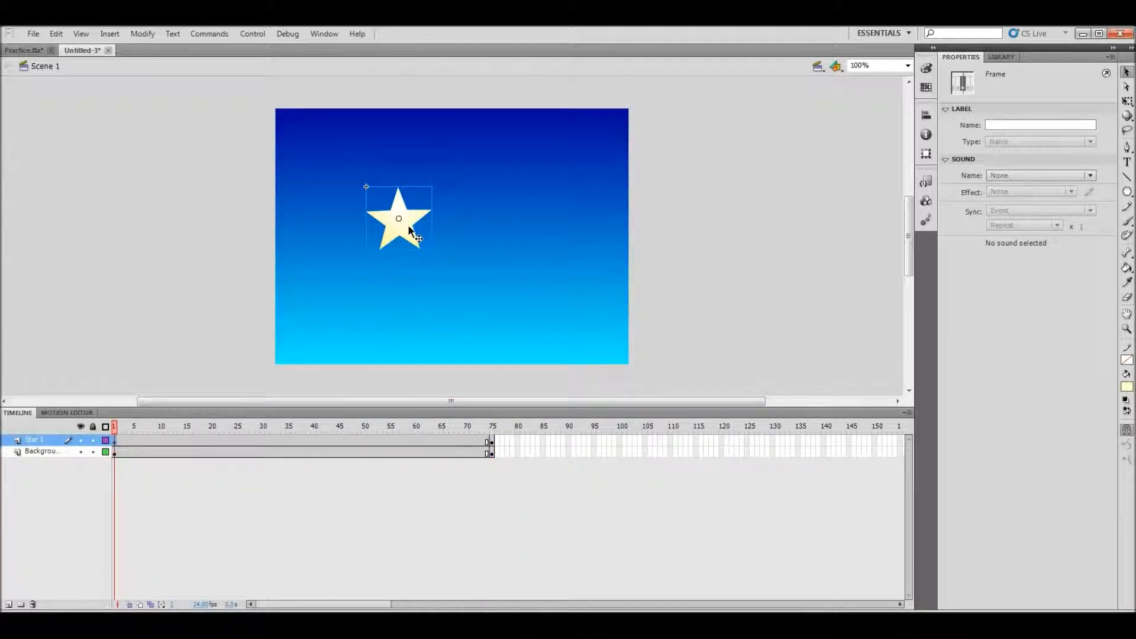
left_click(410, 230)
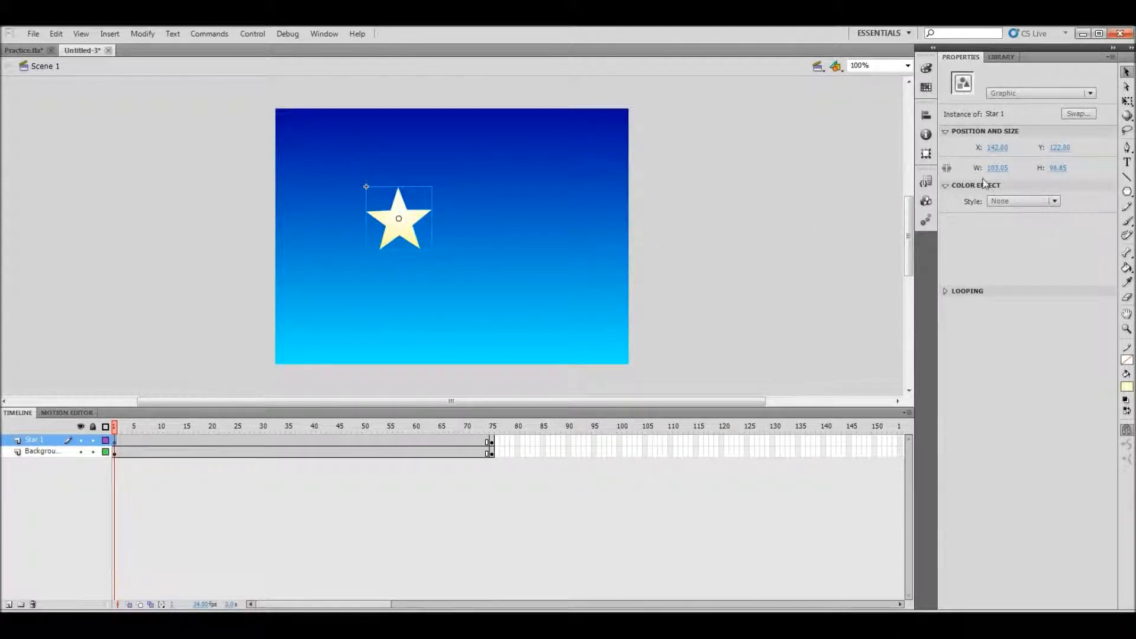
left_click(1036, 203)
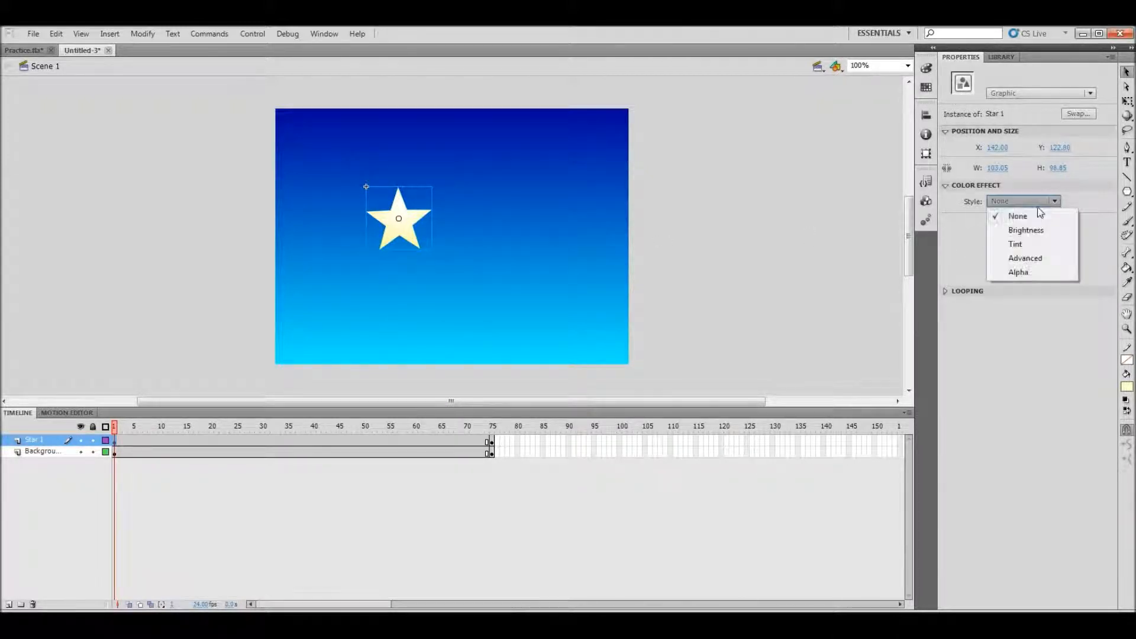
left_click(1039, 276)
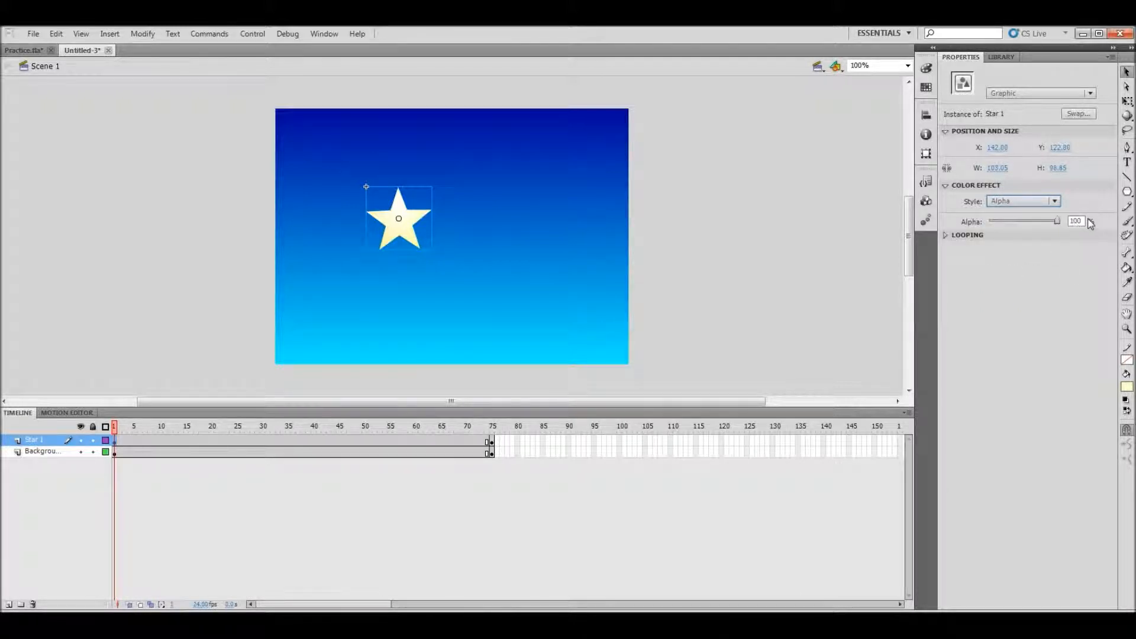
Apply an Alpha color effect of 0% to the star on frame 75 of the Star 1 layer
left_click(493, 442)
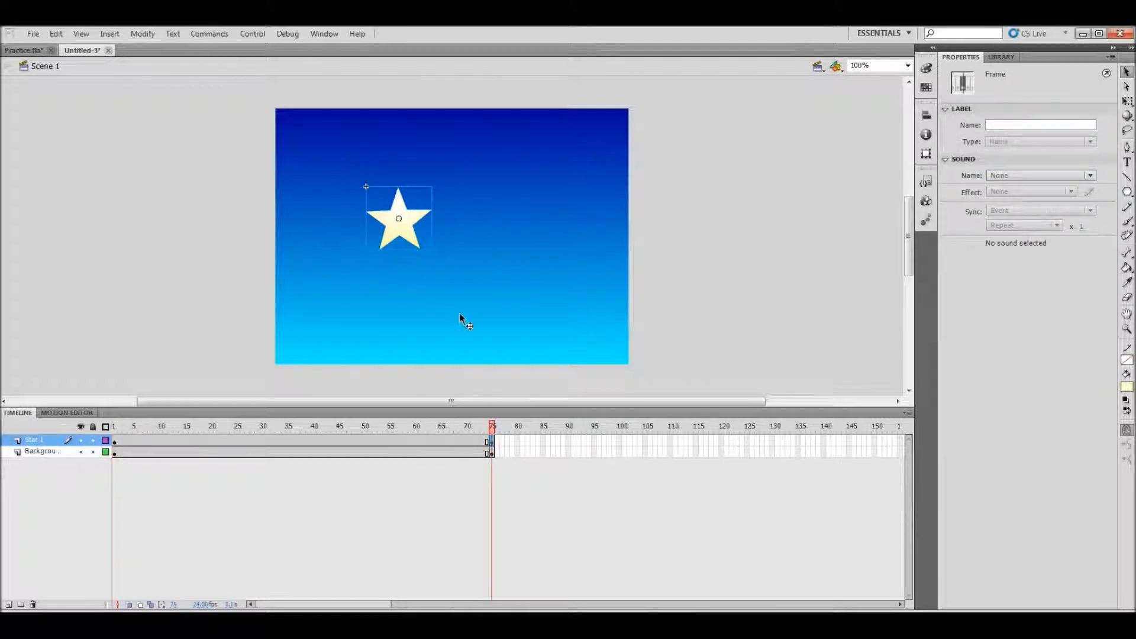
left_click(413, 229)
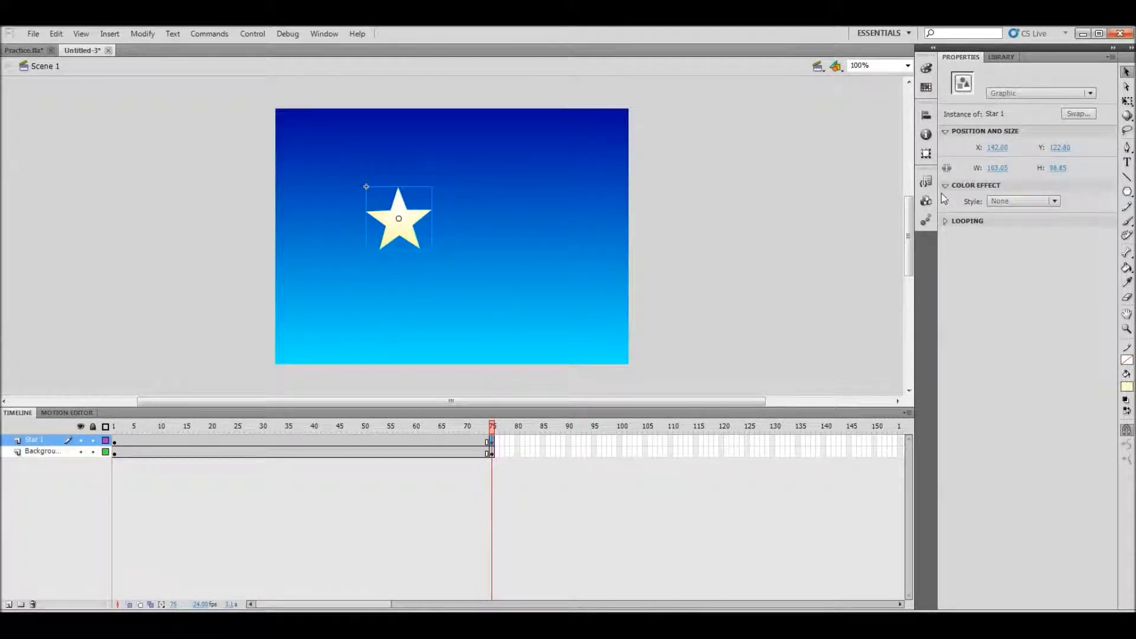
left_click(1013, 203)
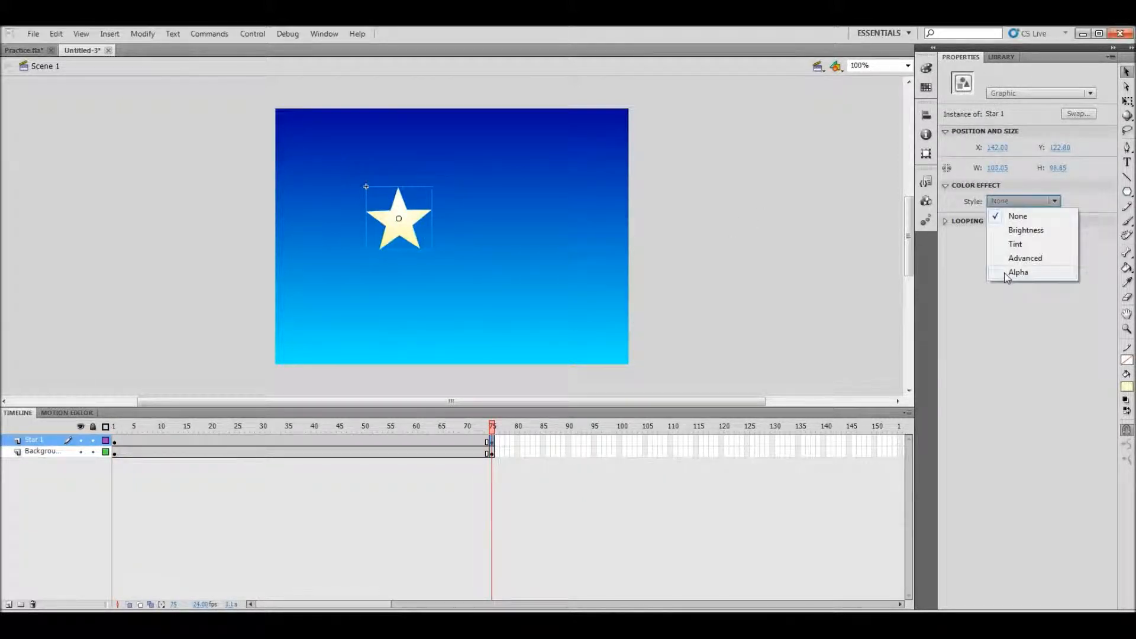
left_click(1013, 273)
left_click_drag(1057, 221, 989, 222)
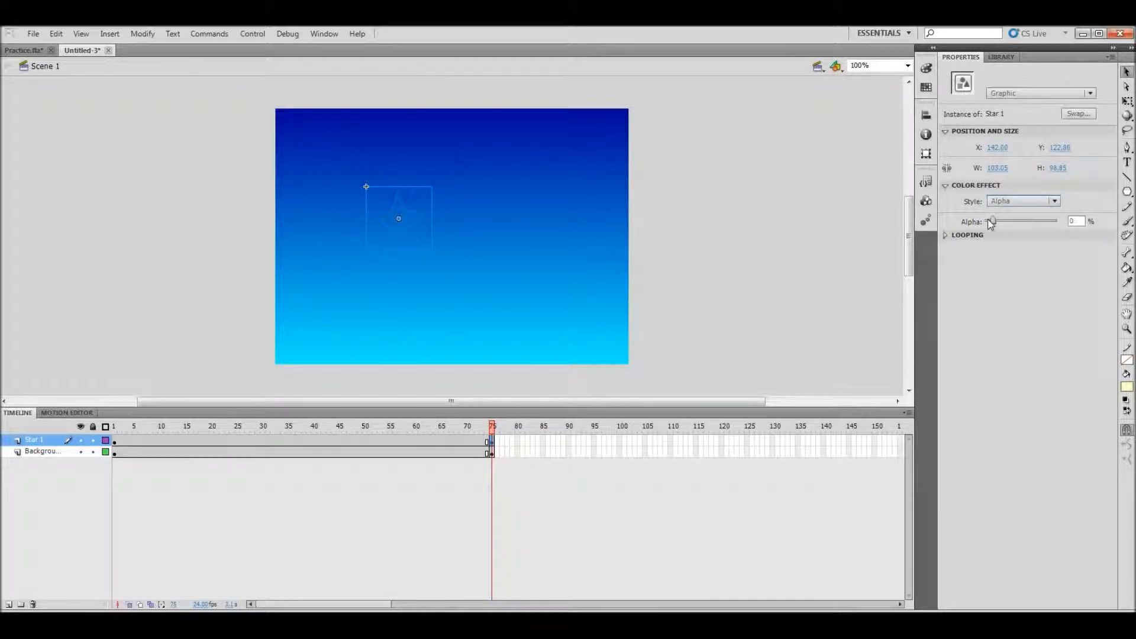
Create a classic tween between frames 1 and 75 on the Star 1 layer
right_click(303, 439)
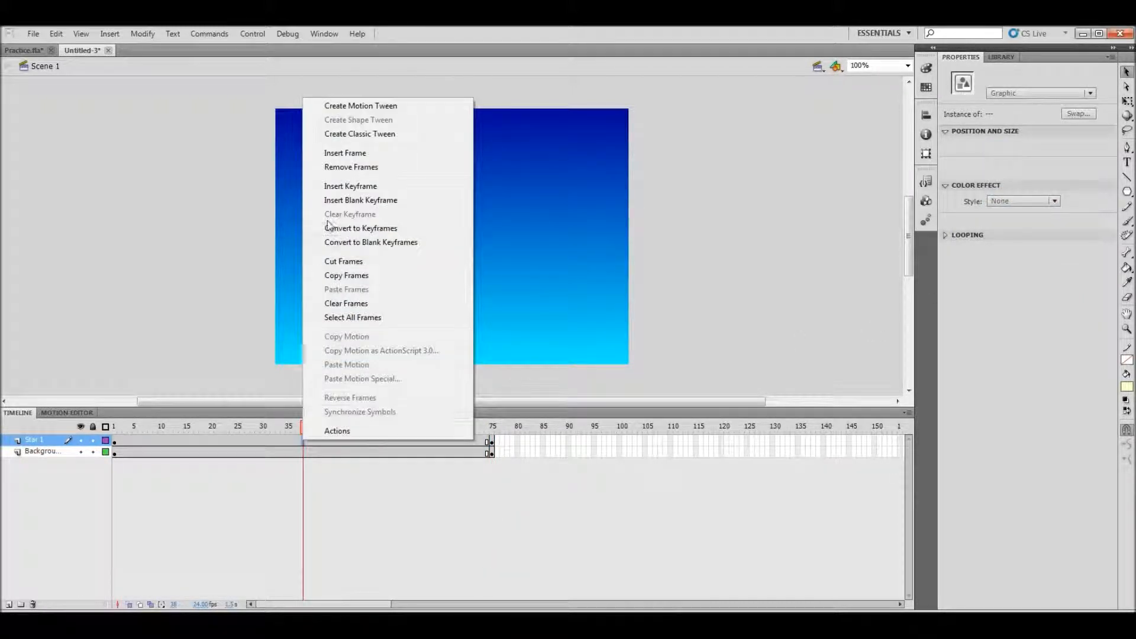
left_click(347, 134)
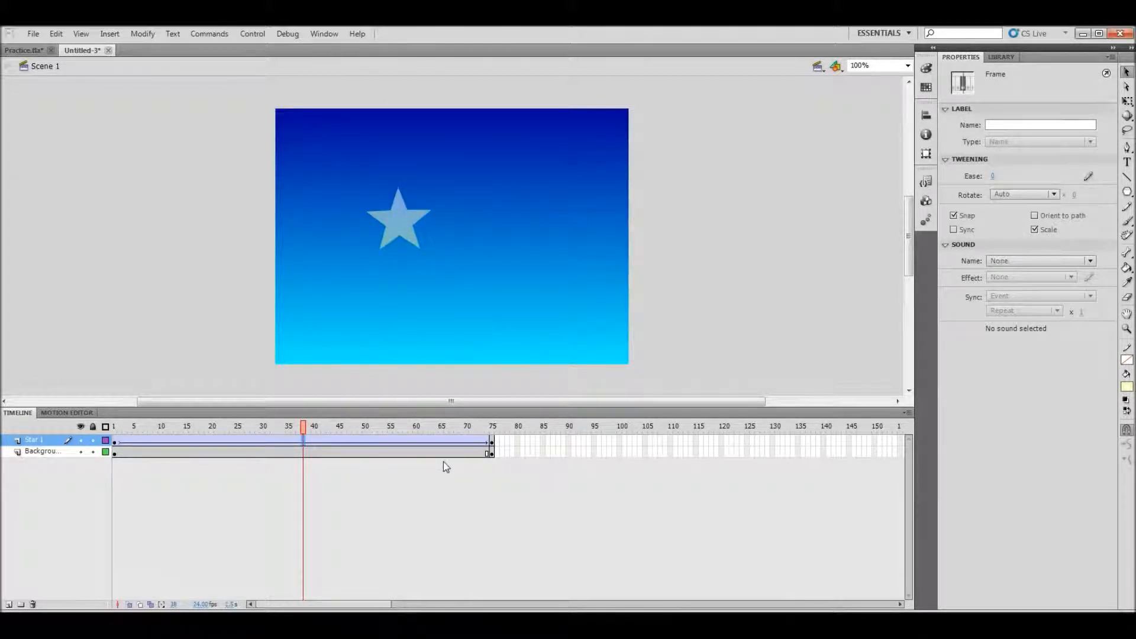
For the background at frame 75, set the gradient's fill colors to light purple CC99FF and pale yellow FFFF99
left_click(492, 454)
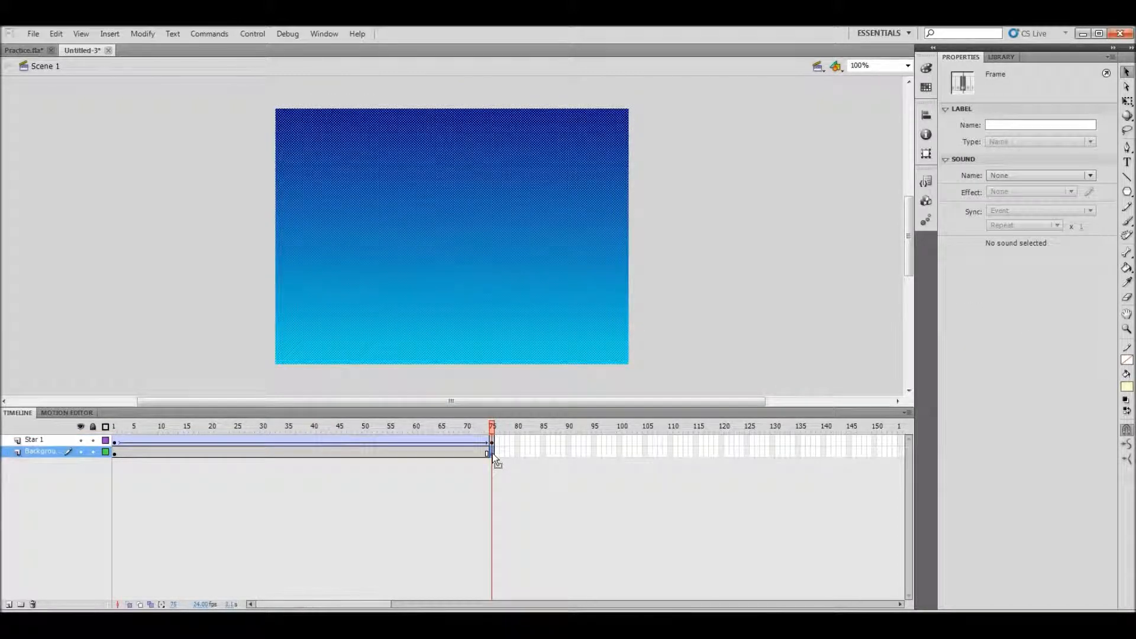
left_click(499, 472)
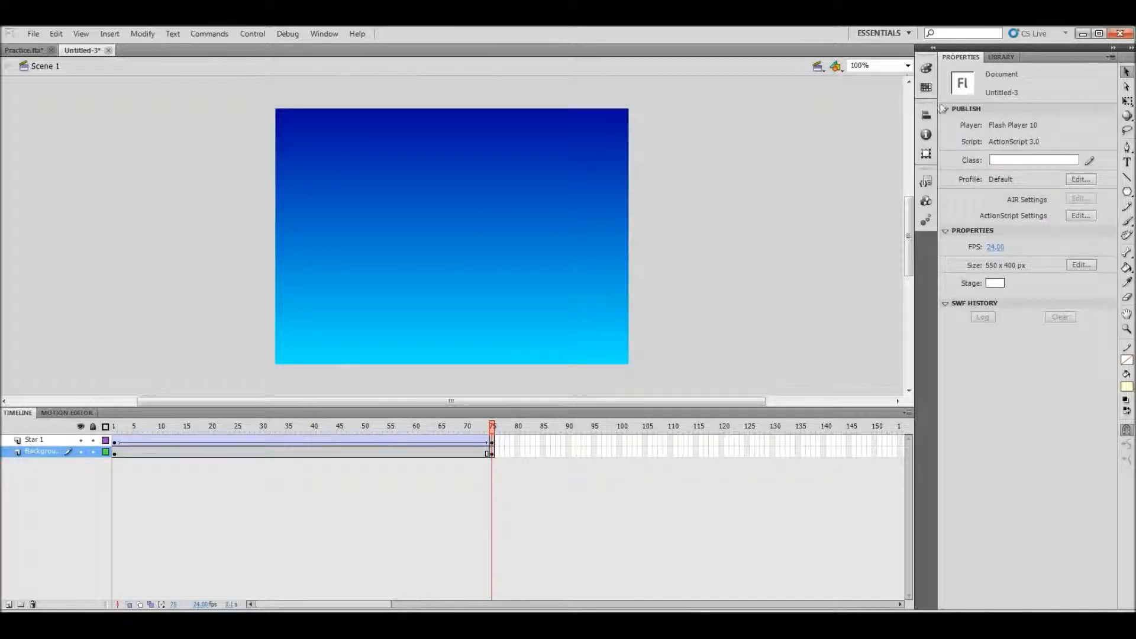
left_click(924, 71)
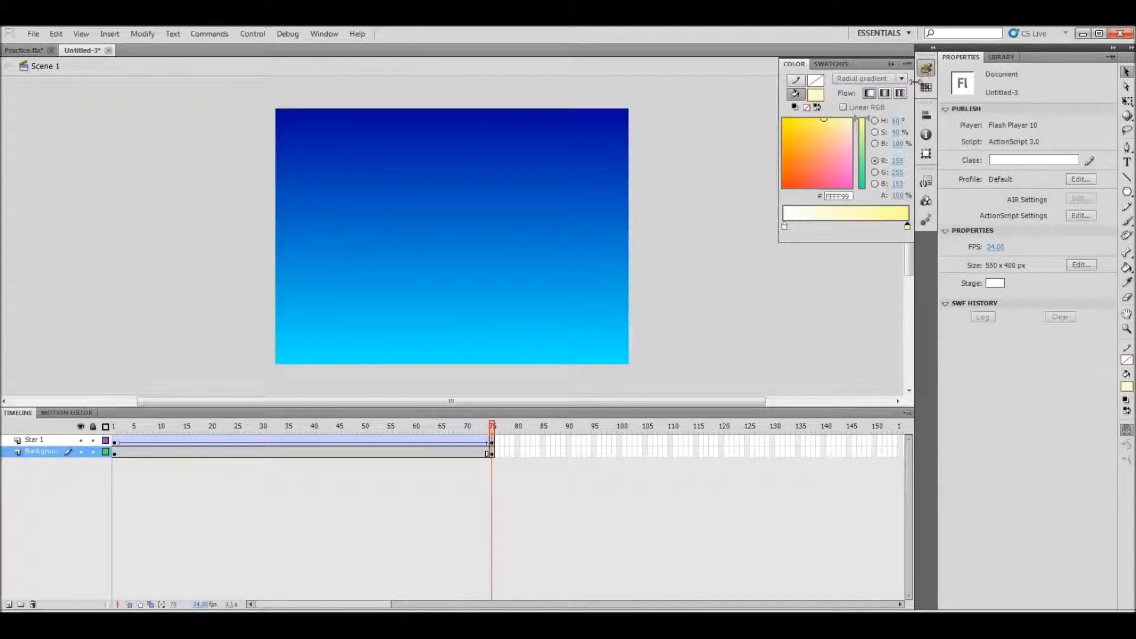
left_click(785, 225)
left_click(786, 226)
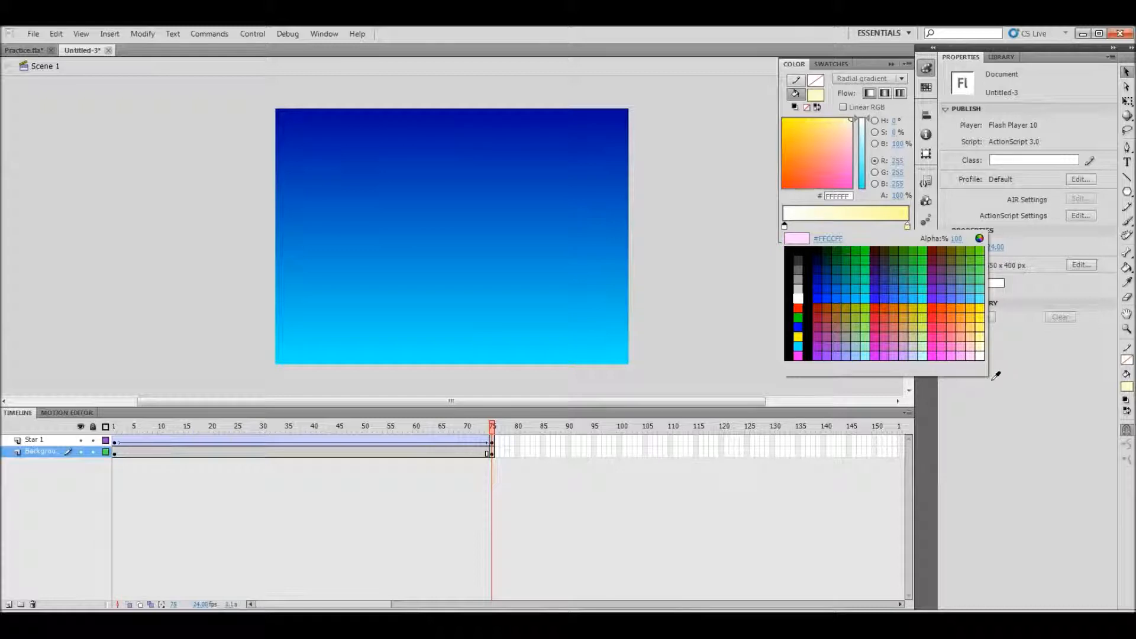
left_click(910, 349)
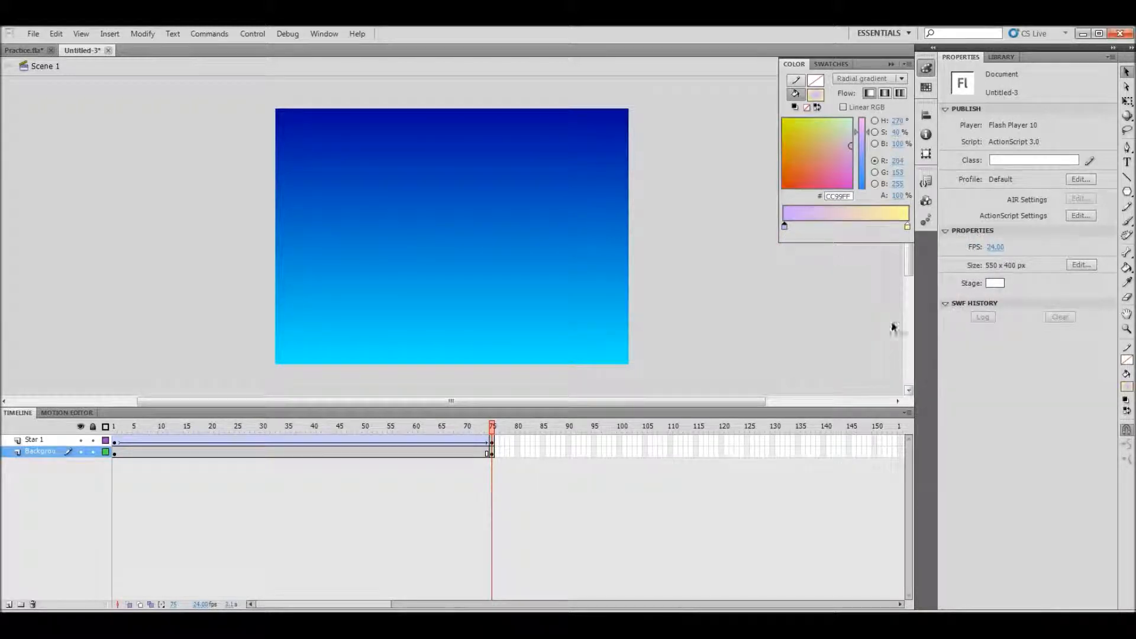
left_click(907, 226)
left_click(907, 226)
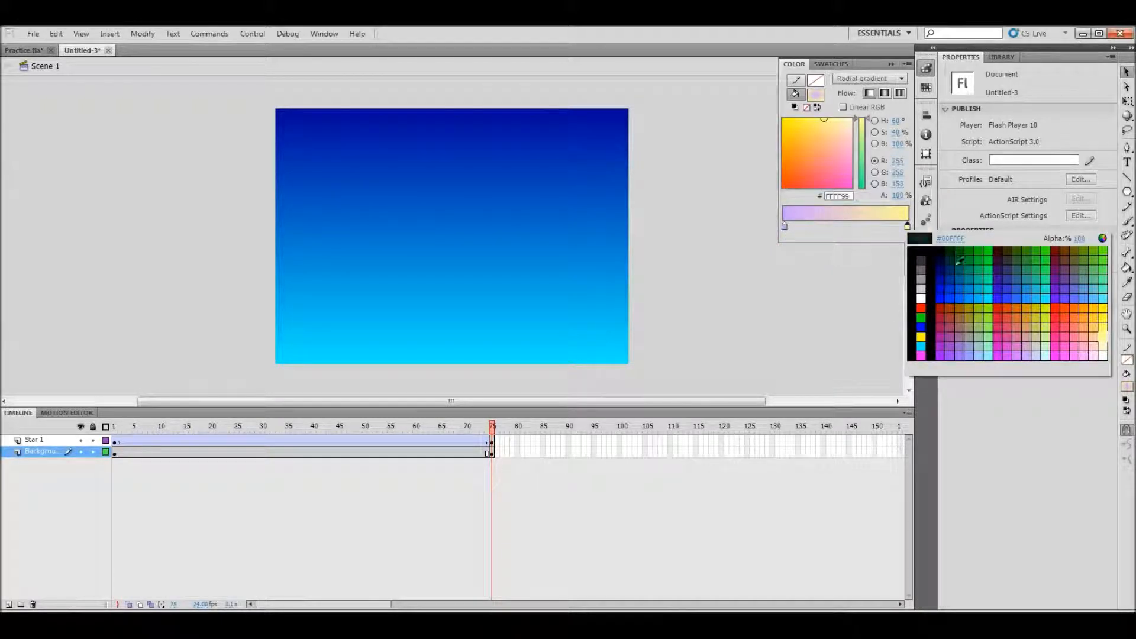
left_click(1104, 334)
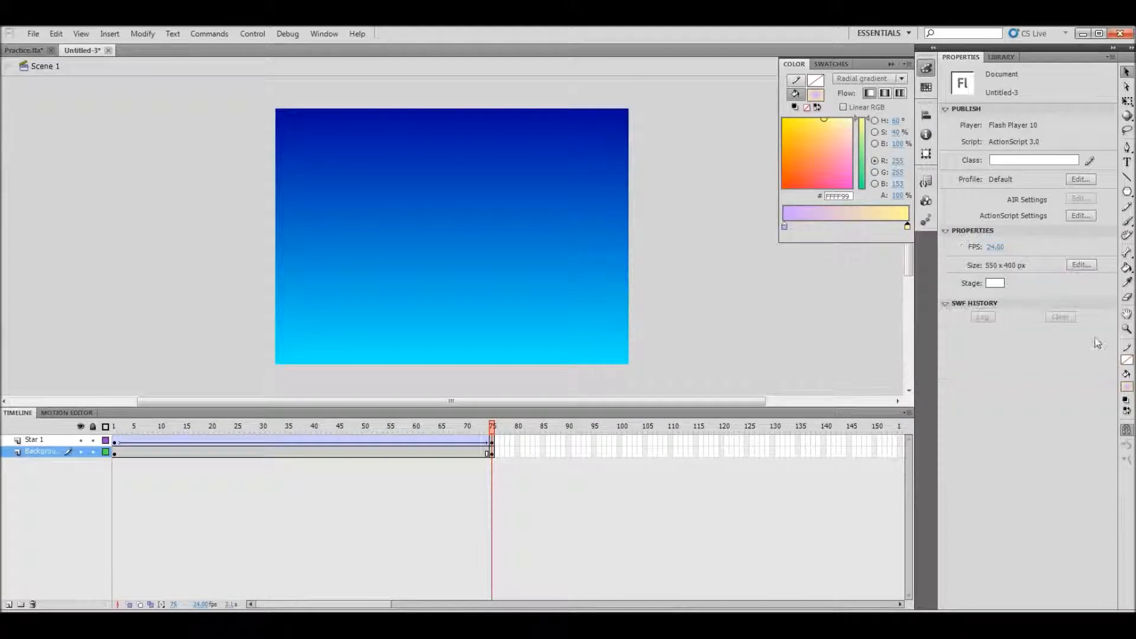
Switch the fill to a linear gradient and apply it vertically to the frame 75 background, purple at the bottom and yellow at the top
left_click(868, 78)
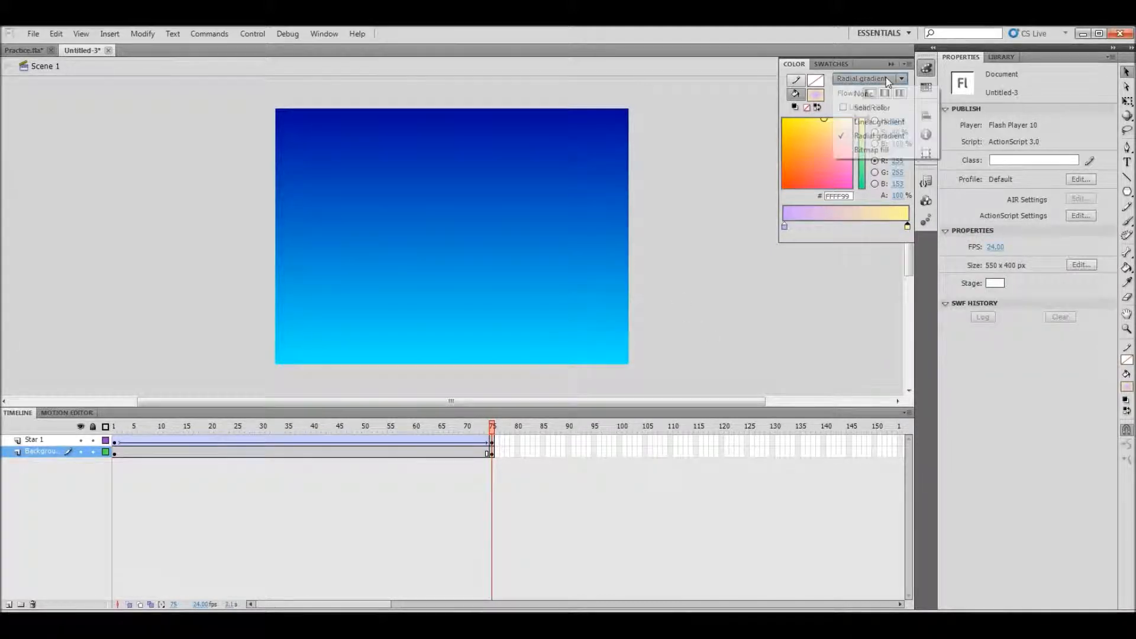
left_click(876, 122)
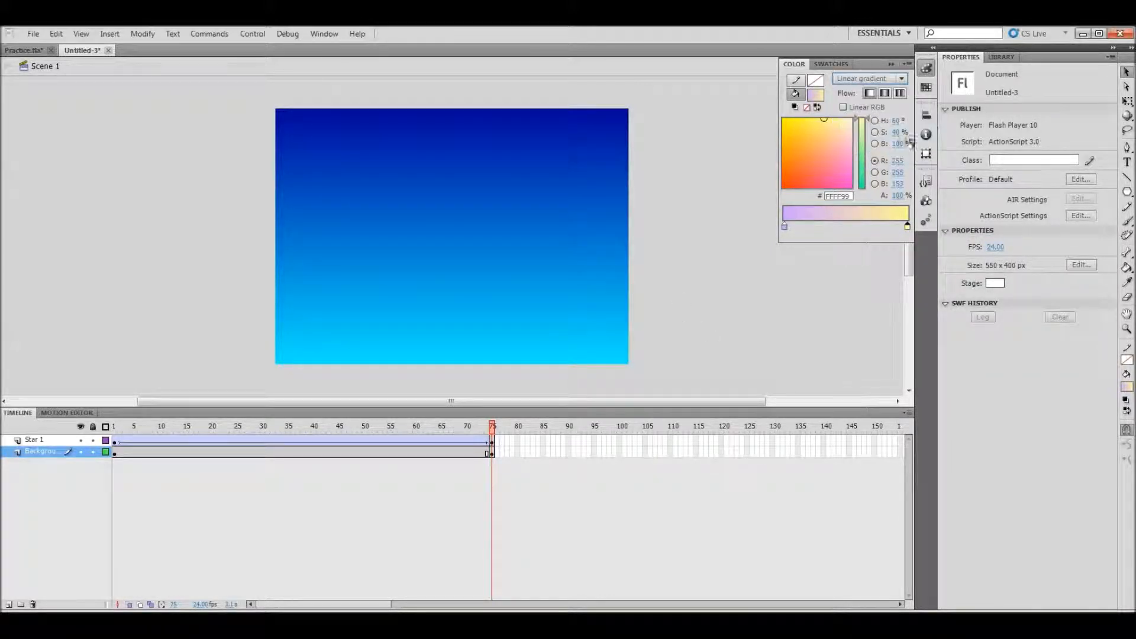
left_click(1127, 269)
left_click_drag(436, 362, 437, 111)
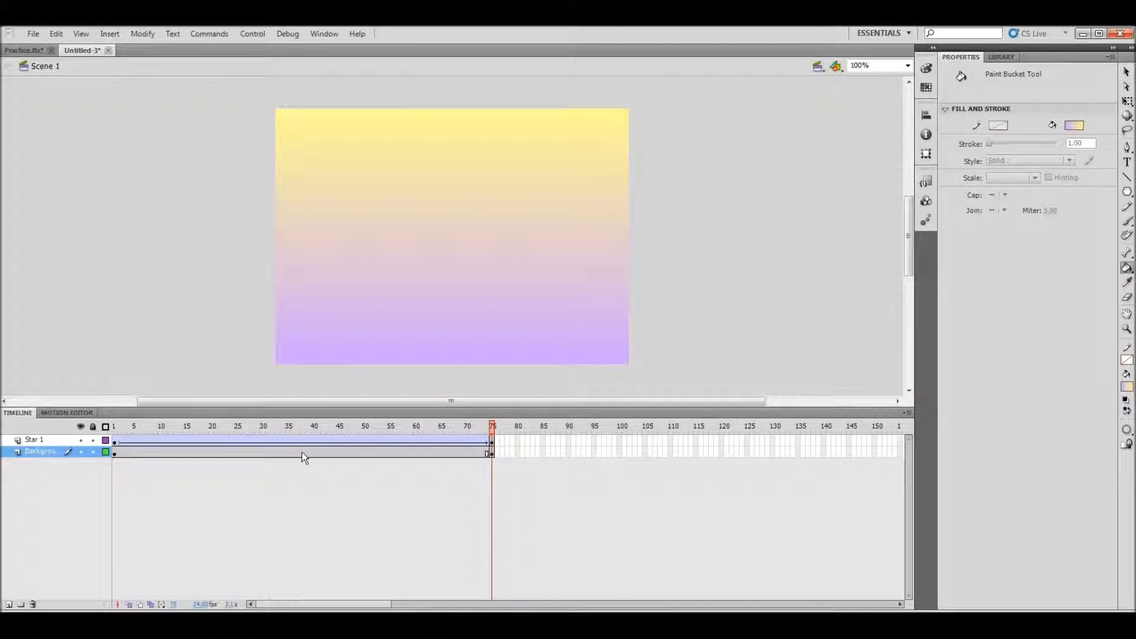
Create a shape tween between frames 1 and 75 on the background layer and play the animation
right_click(268, 451)
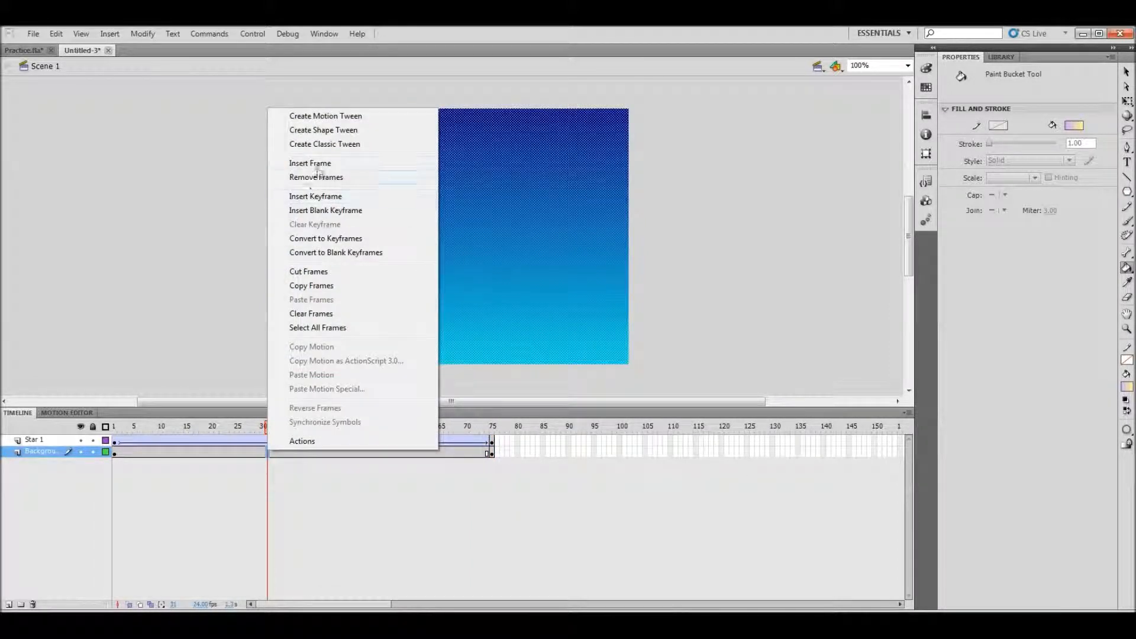
left_click(320, 130)
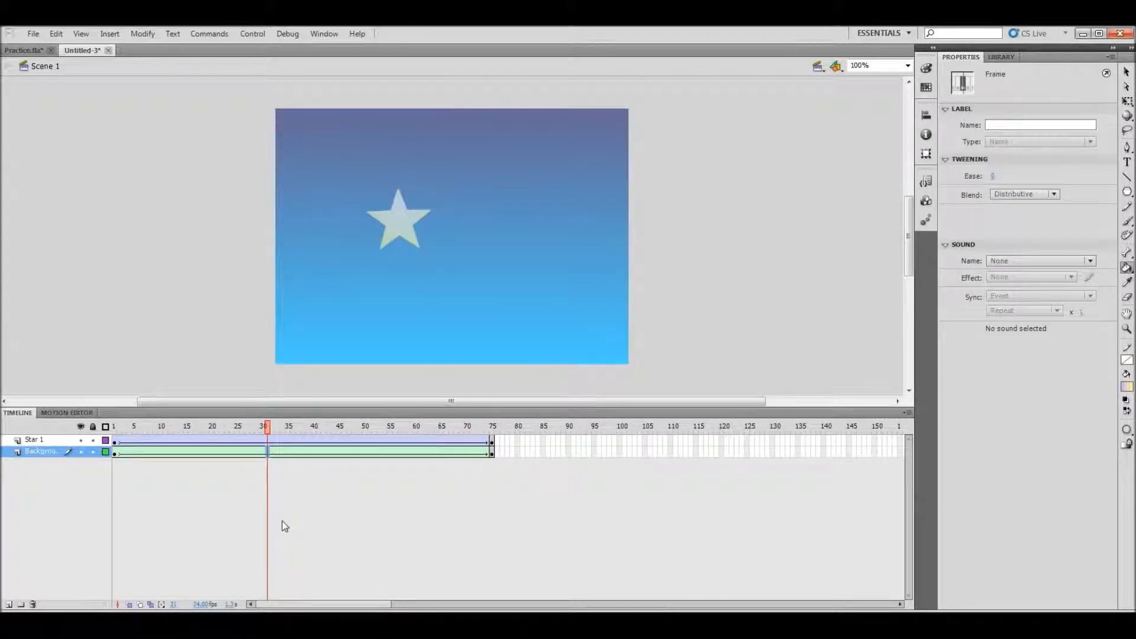
key("Return")
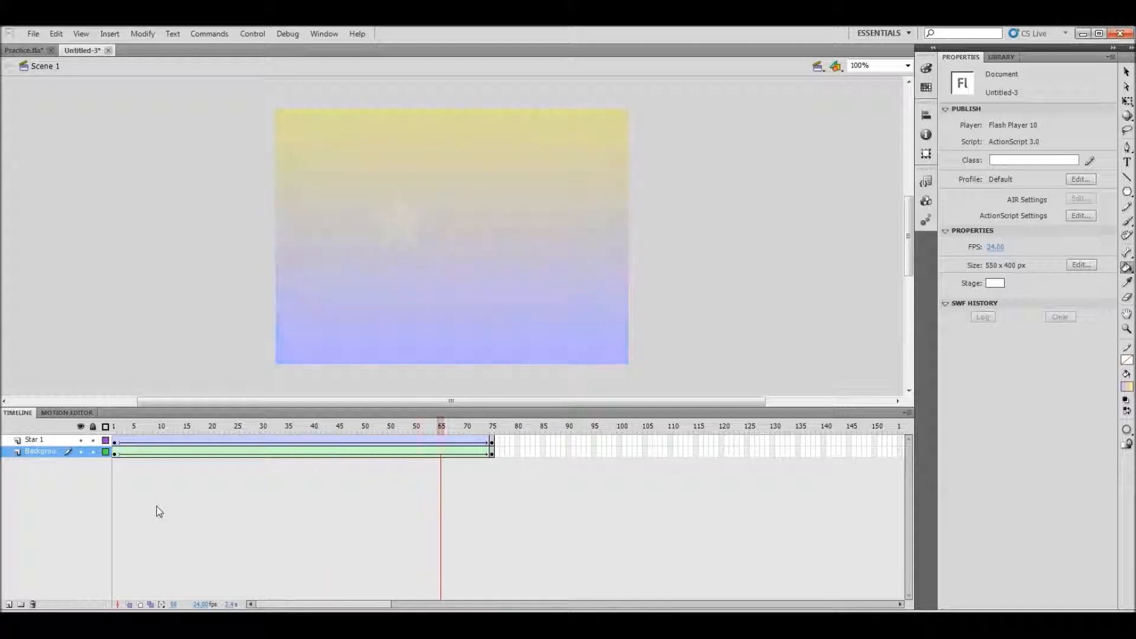
key("Return")
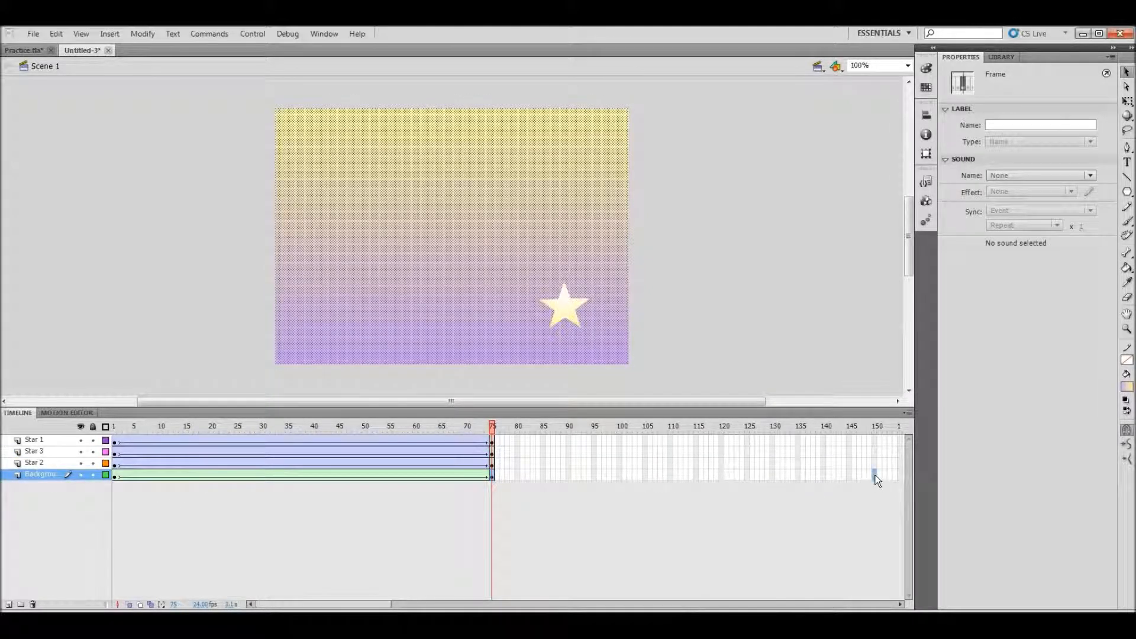
Insert a keyframe at frame 150 on the background layer
left_click(875, 474)
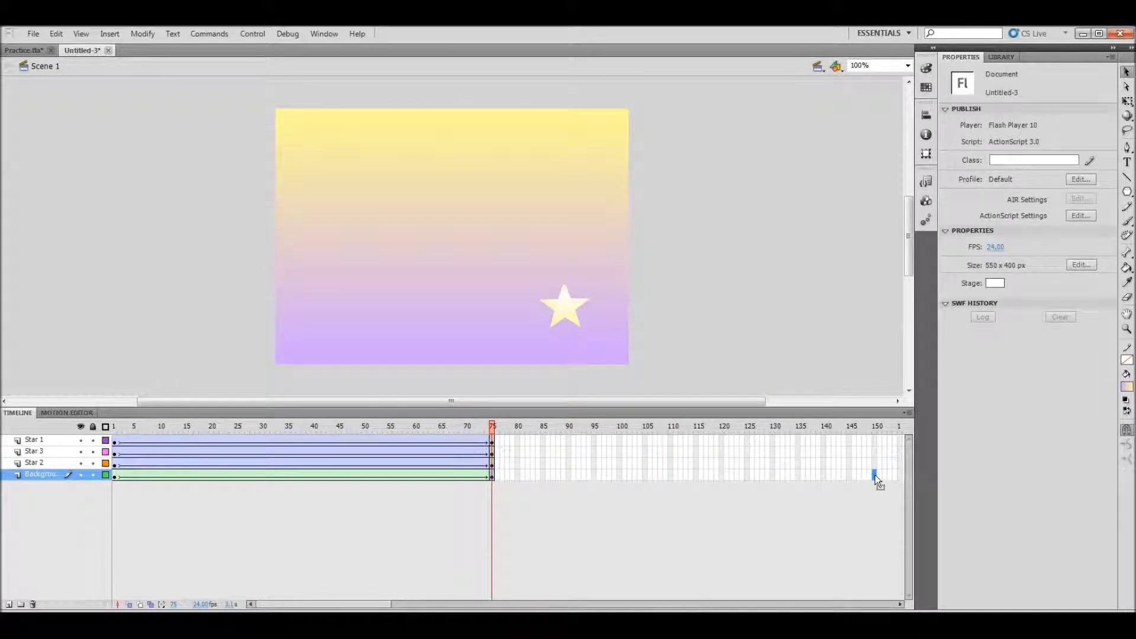
right_click(875, 475)
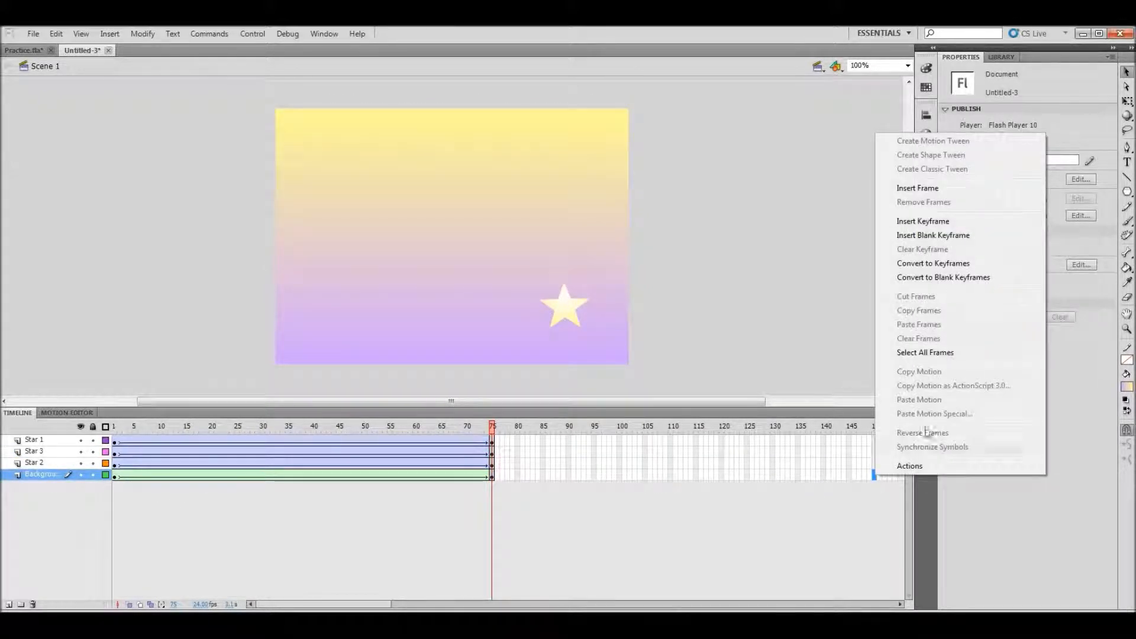
left_click(922, 221)
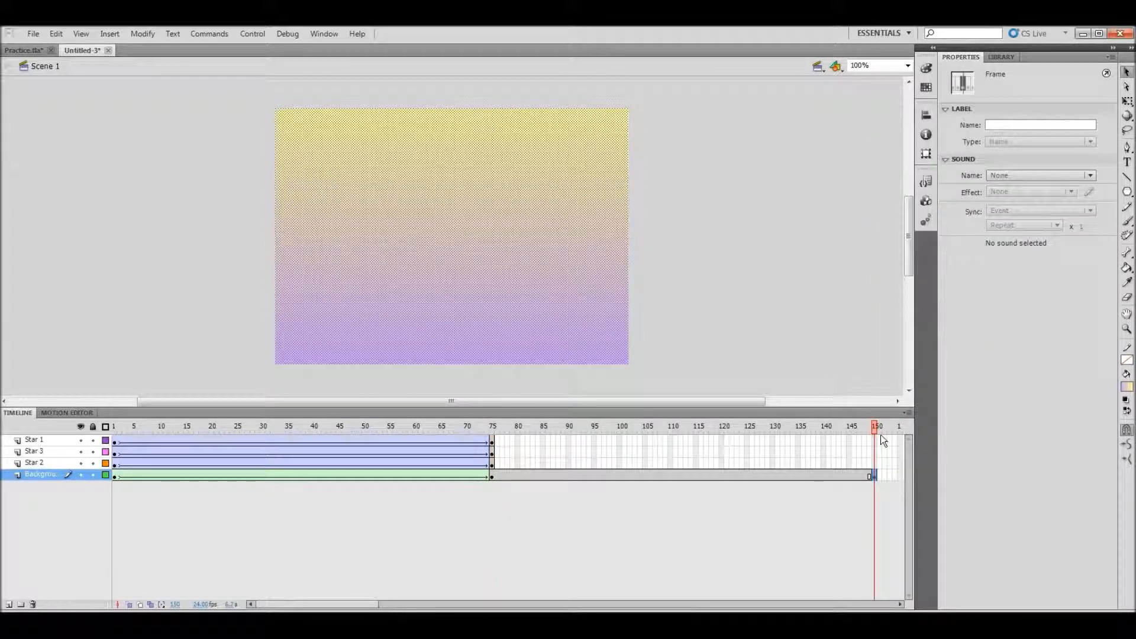
Recolor the frame 150 background gradient with cyan 00FFFF replacing the yellow and green 66FF99 replacing the purple
left_click(926, 67)
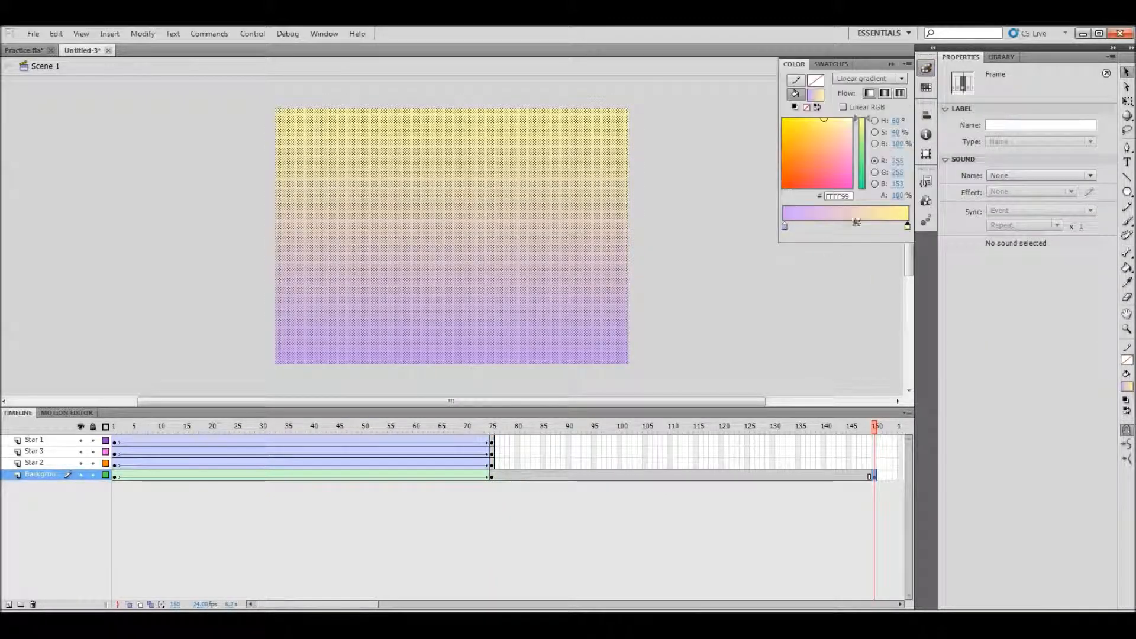
left_click(907, 226)
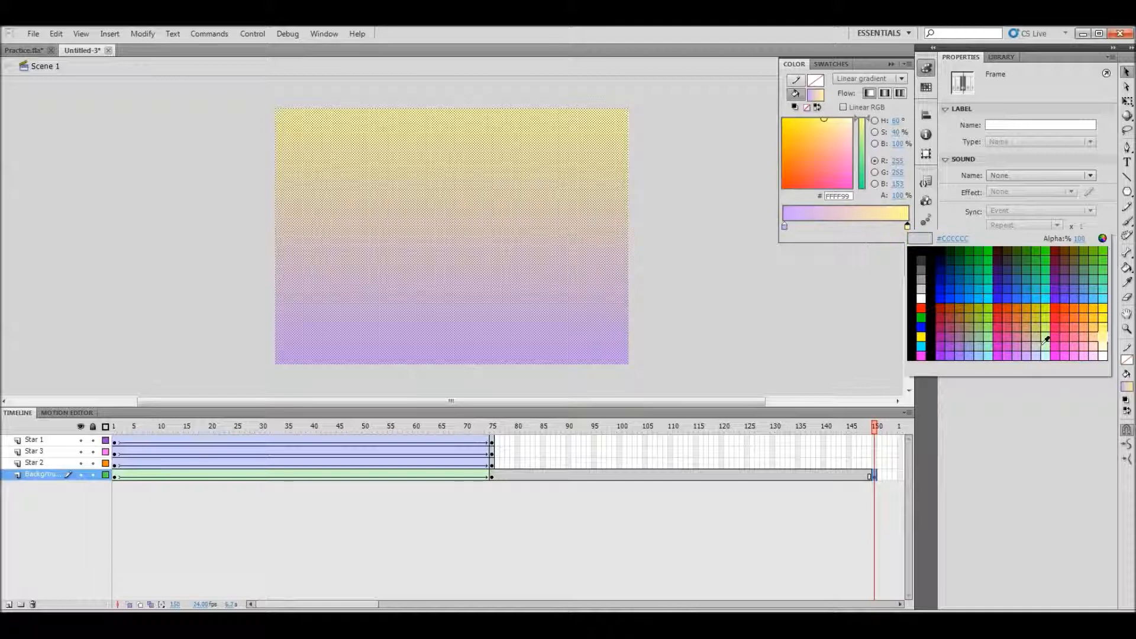
left_click(991, 304)
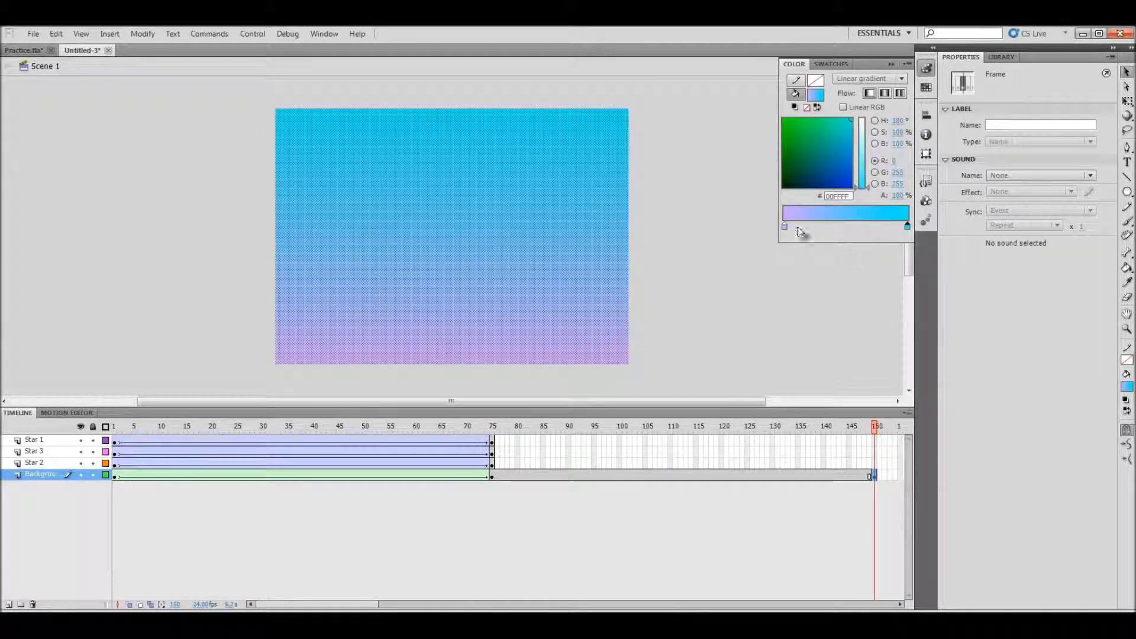
left_click(784, 226)
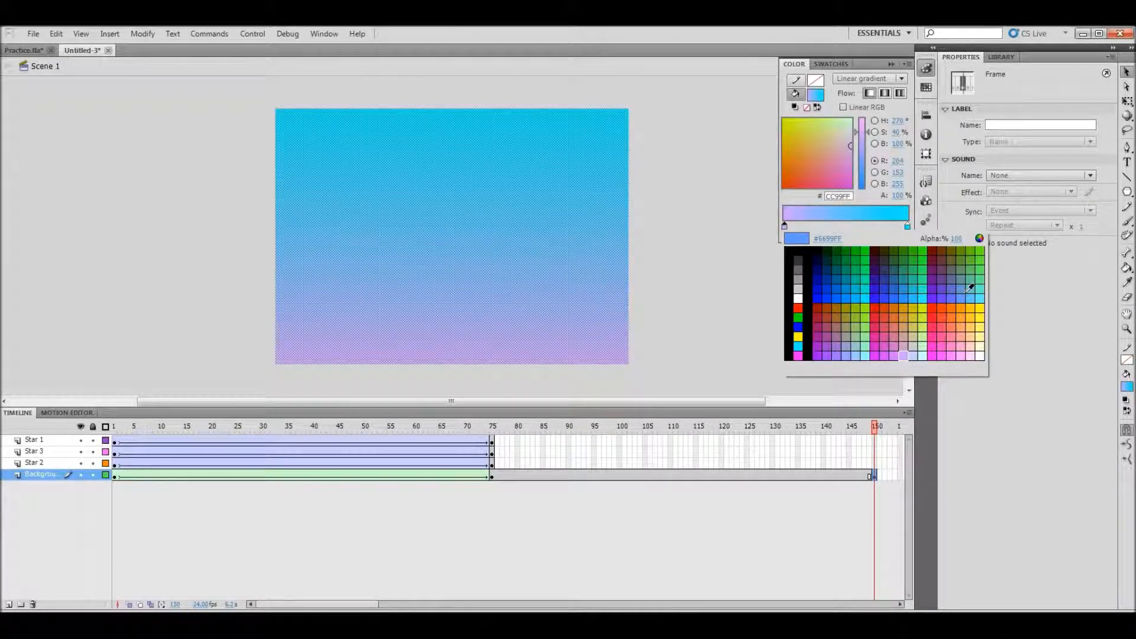
left_click(981, 280)
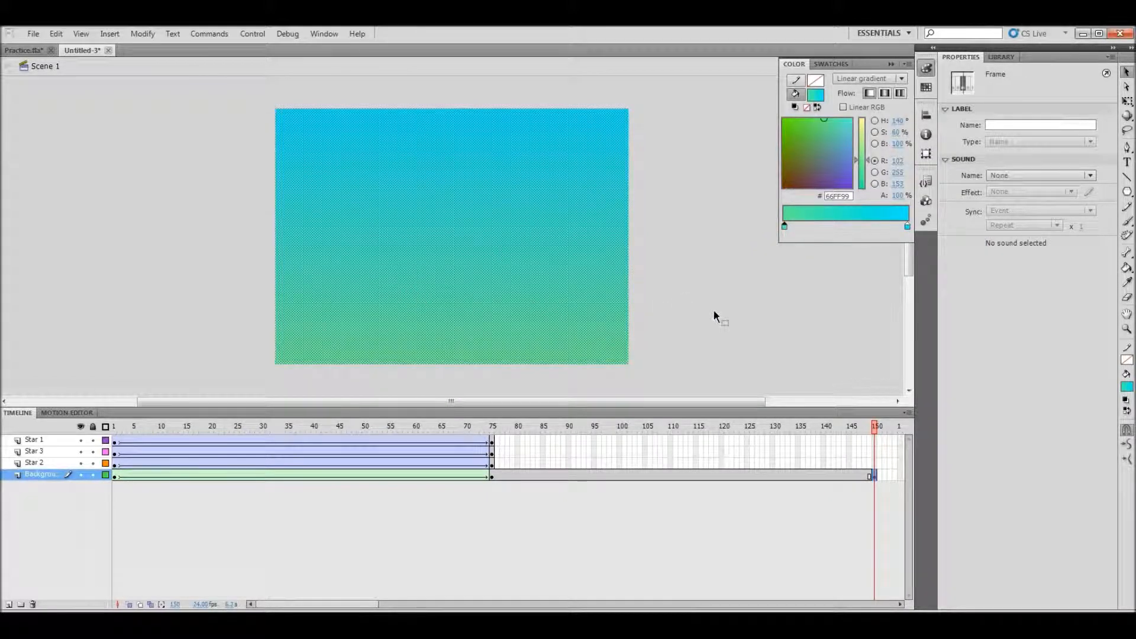
left_click(762, 312)
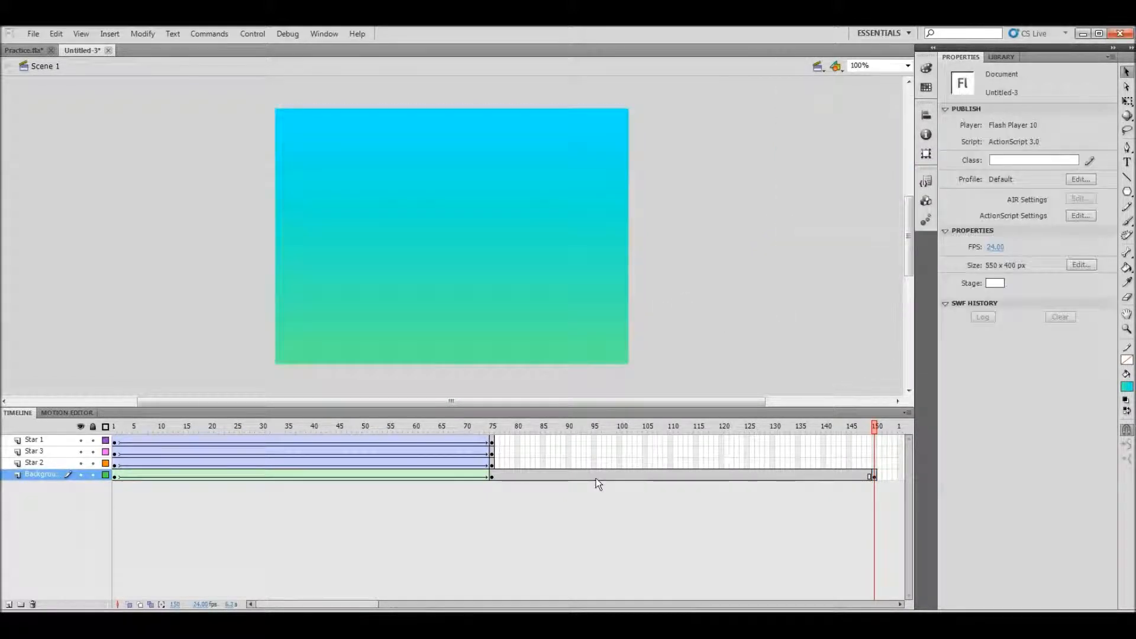
Insert a keyframe at frame 150 on the Star 1 layer
left_click(45, 440)
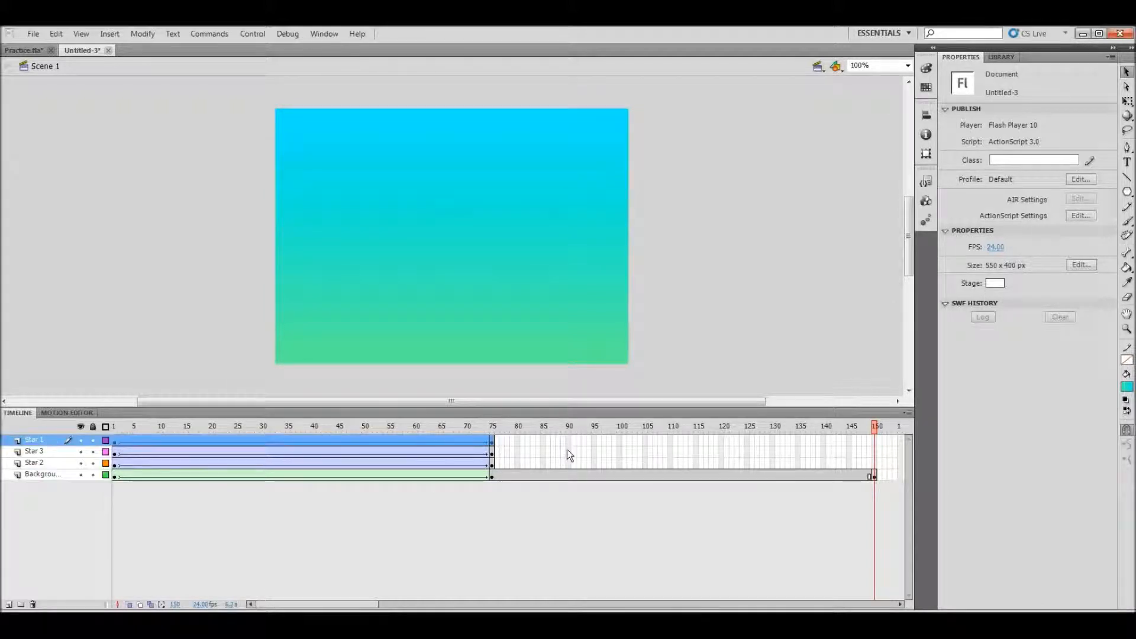
left_click(875, 440)
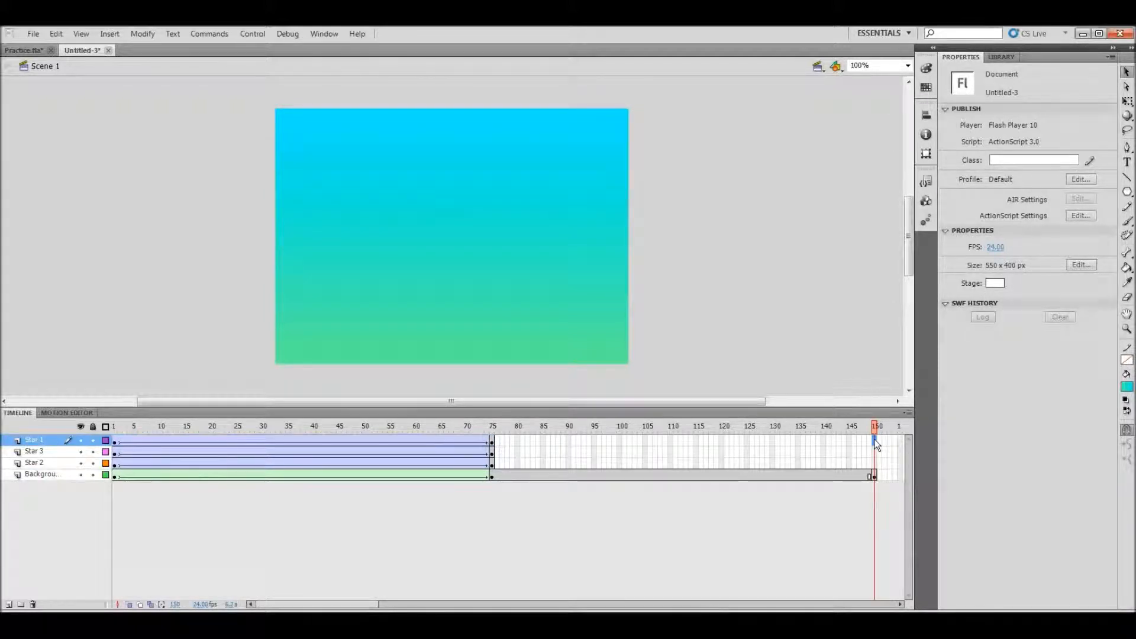
right_click(875, 441)
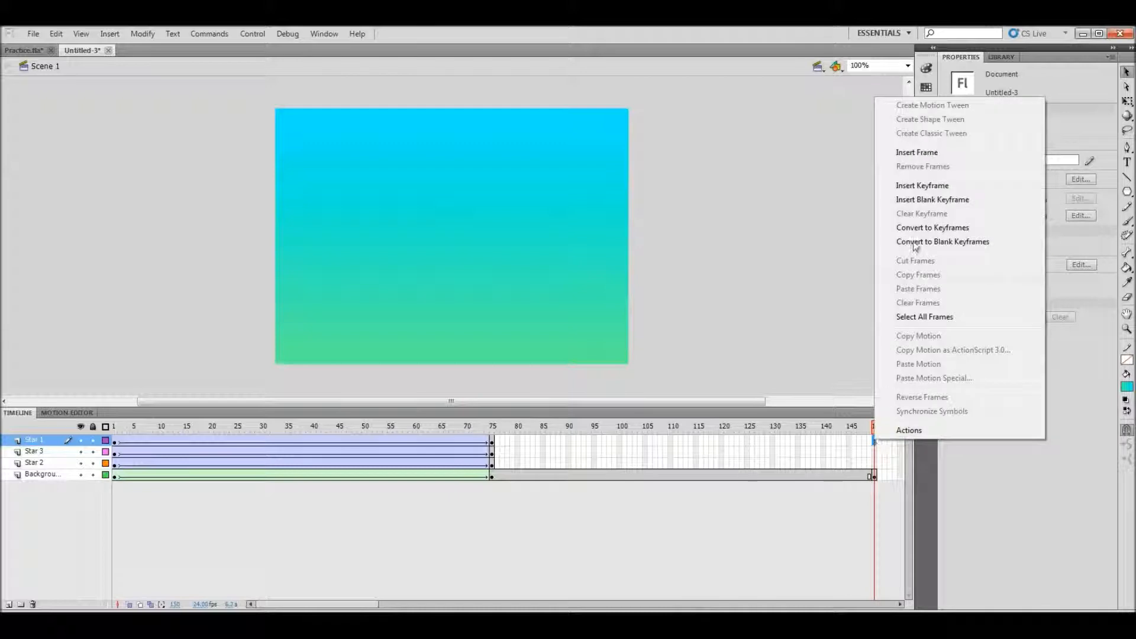
left_click(910, 190)
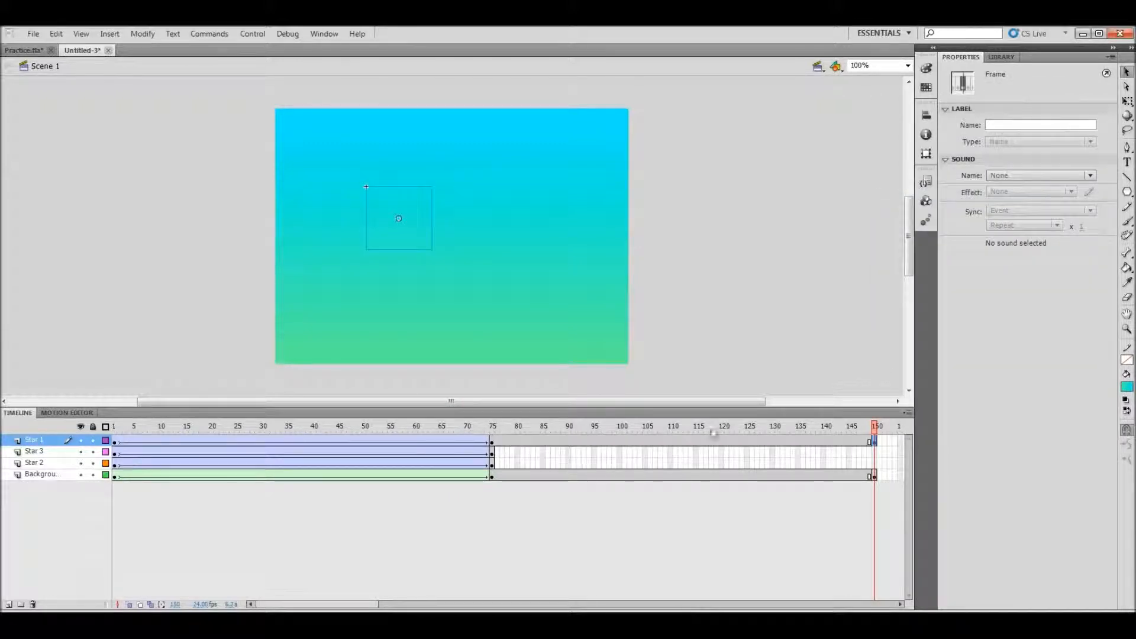
Make the star fully opaque on frame 150 of the Star 1 layer and create a classic tween between frames 75 and 150
left_click(492, 437)
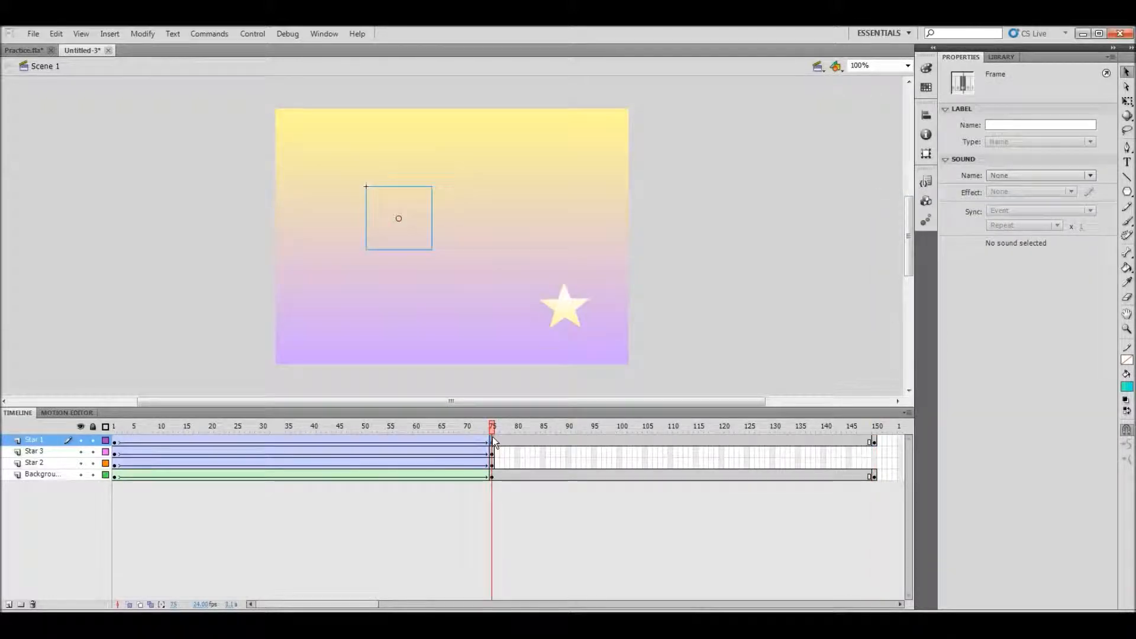
left_click(391, 228)
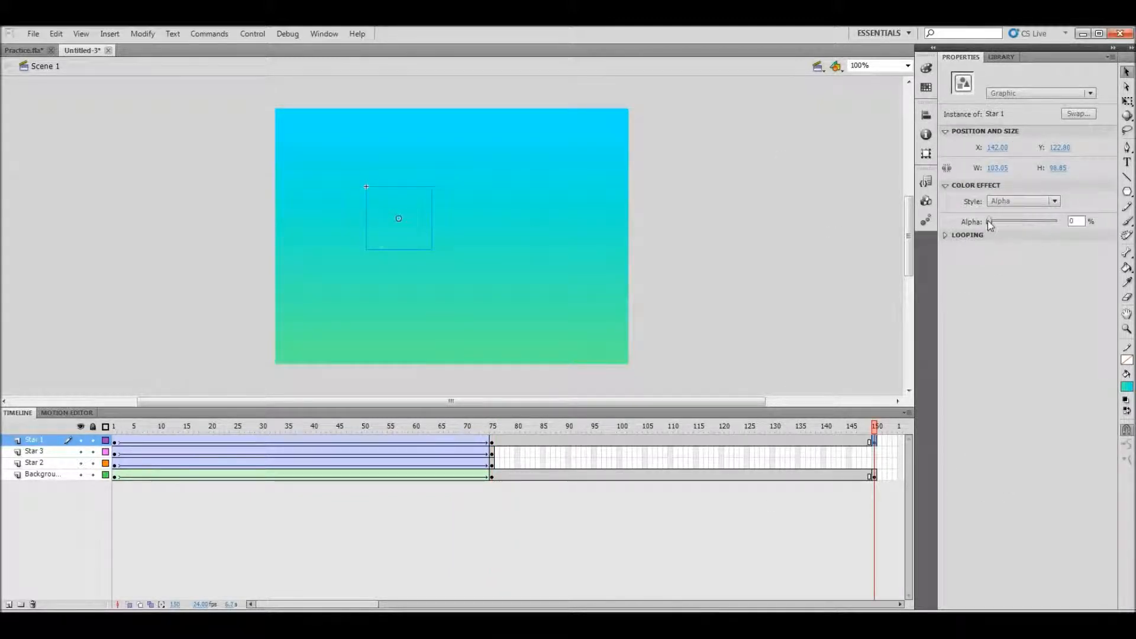
left_click_drag(988, 222, 1100, 230)
right_click(727, 443)
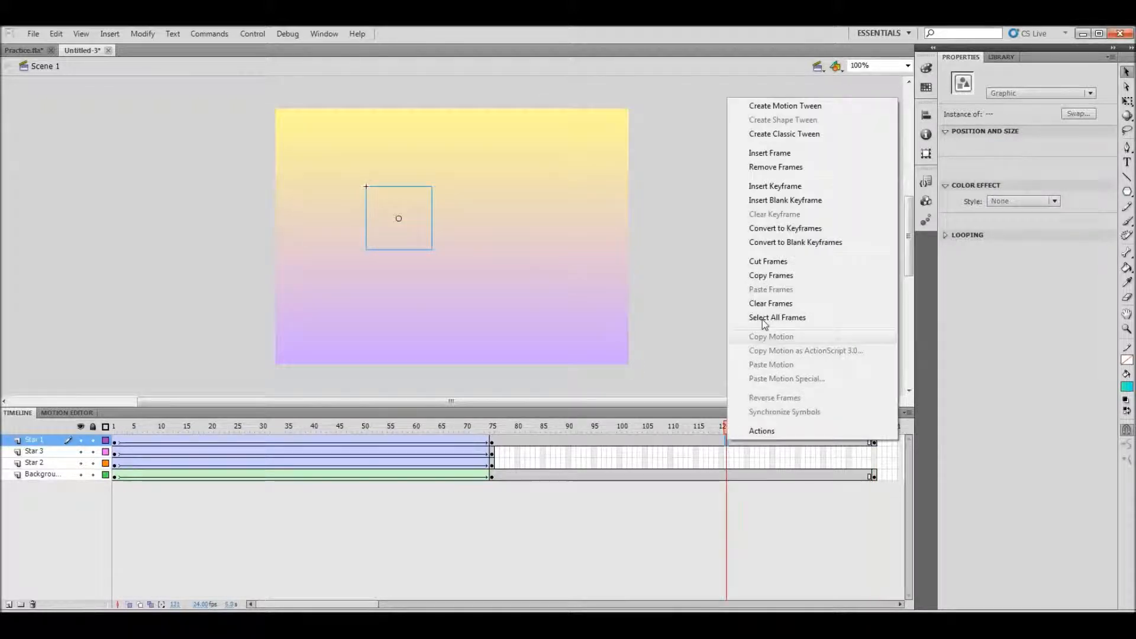
left_click(778, 134)
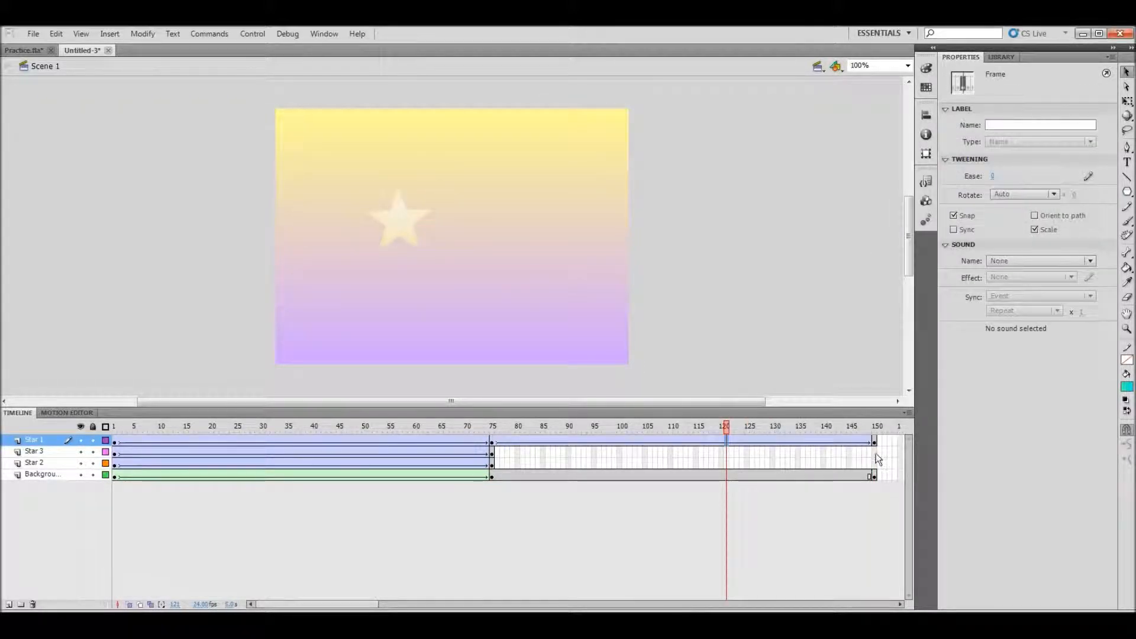
Insert a keyframe at frame 150 on the Star 3 layer and play the whole animation
left_click(876, 454)
right_click(876, 453)
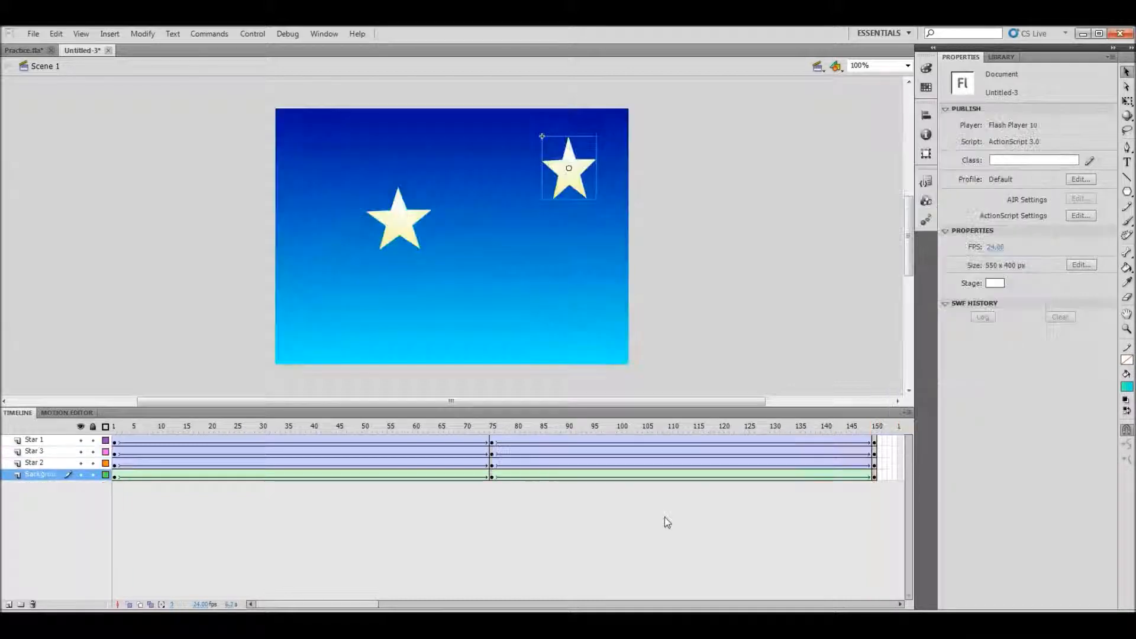
key("Return")
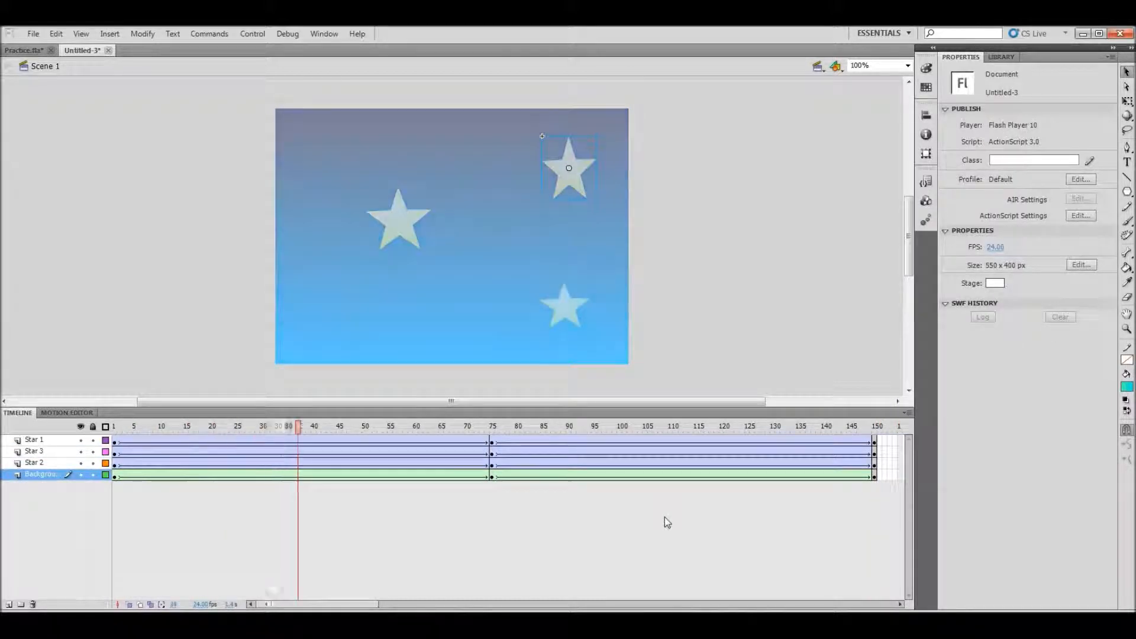